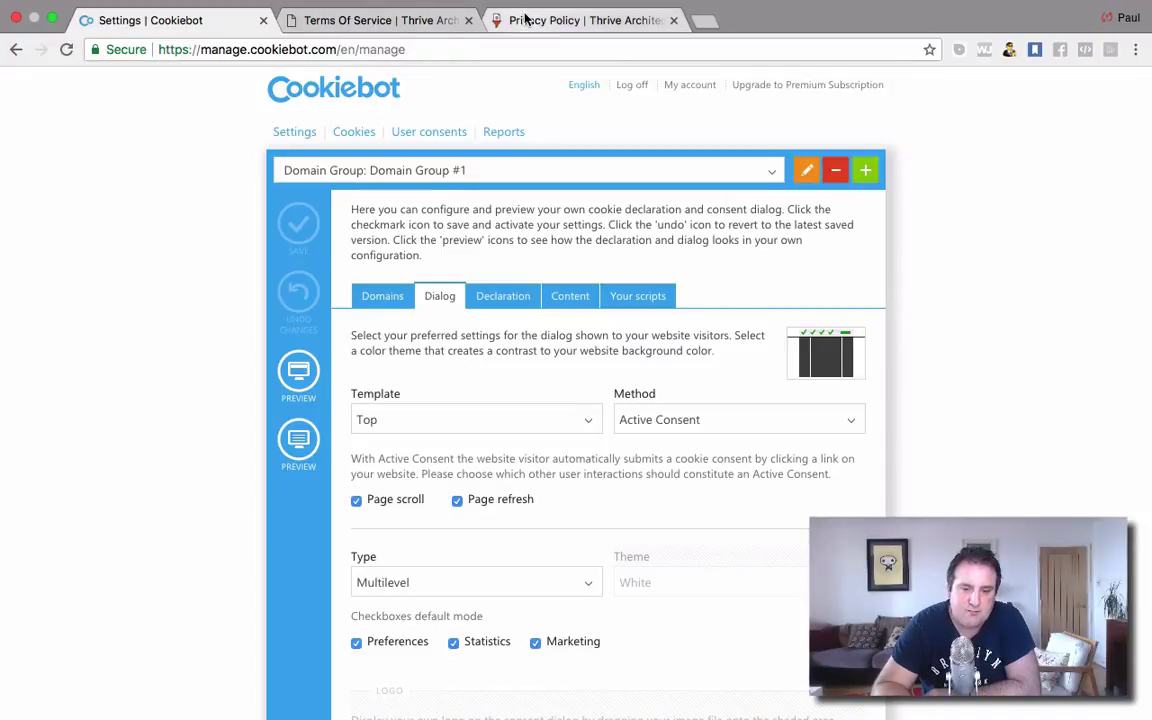
Step: Compare the shortcodes used on the Privacy Policy and Terms of Service pages in the Thrive Architect editor
{"action": "left_click", "coordinate": [600, 21]}
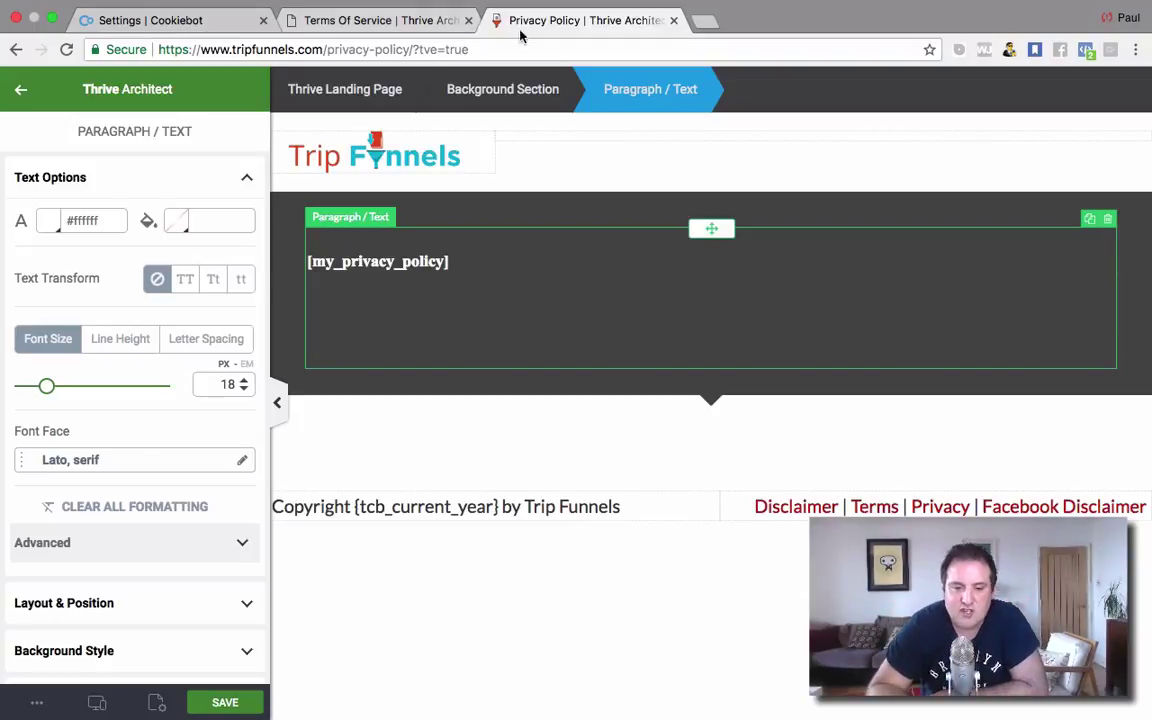
{"action": "left_click", "coordinate": [362, 20]}
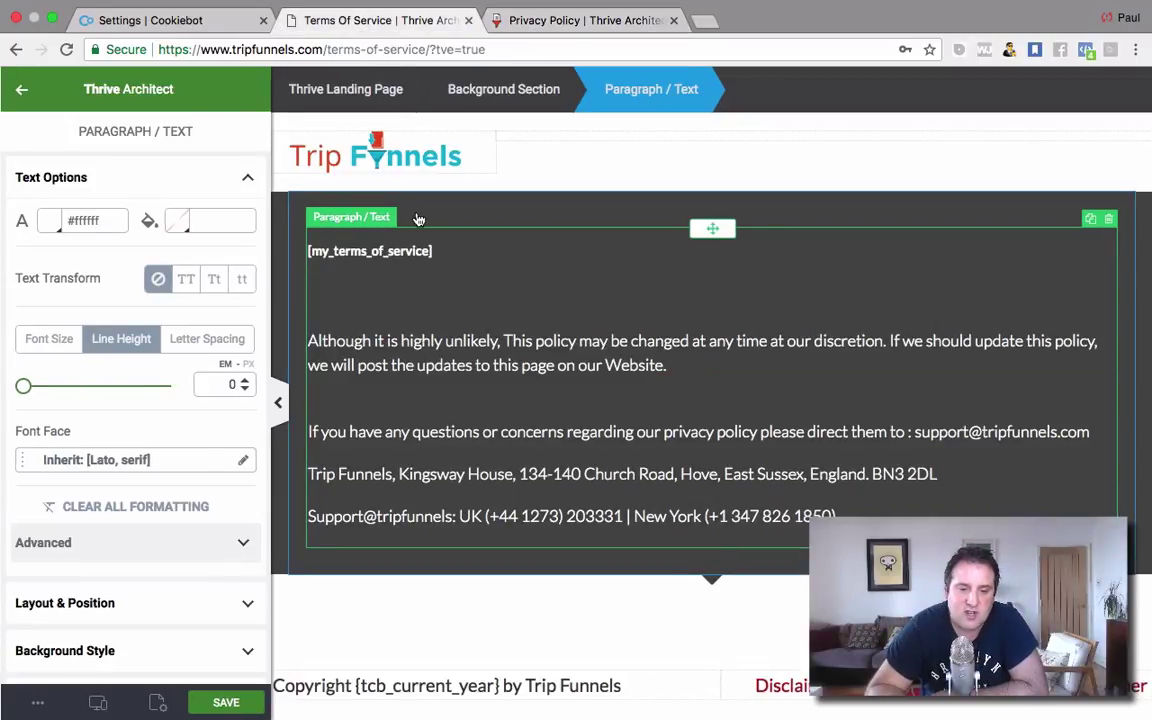
{"action": "left_click", "coordinate": [540, 20]}
{"action": "left_click", "coordinate": [483, 49]}
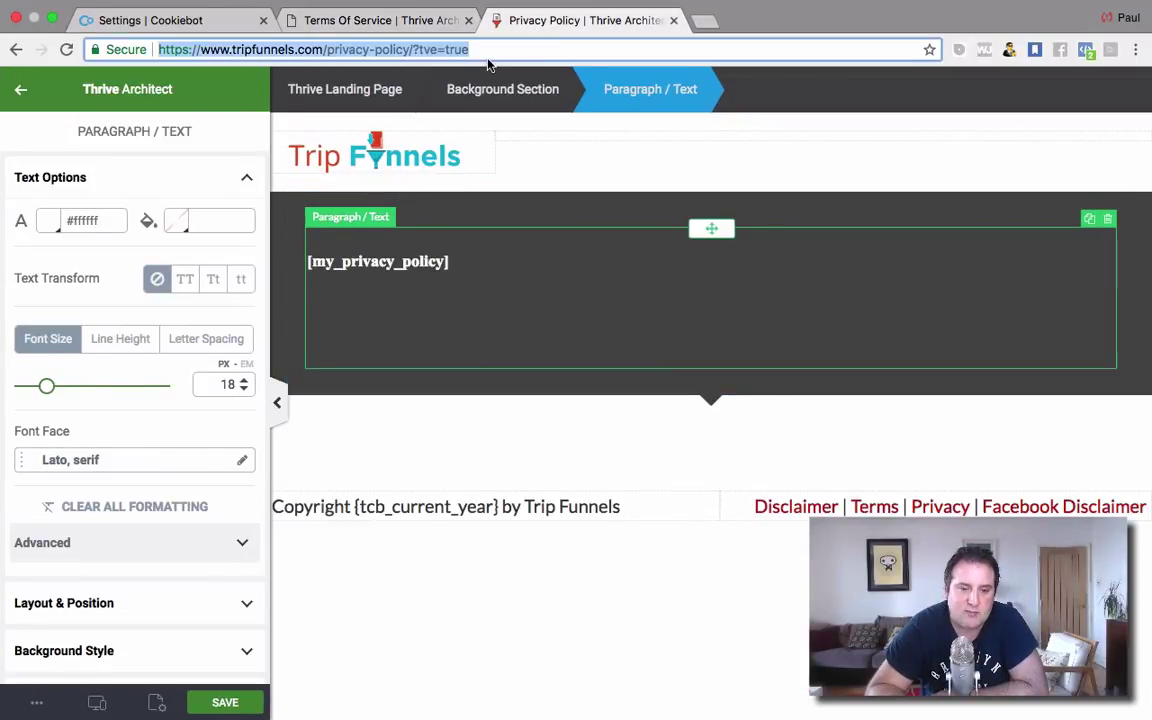
{"action": "left_click_drag", "start_coordinate": [481, 49], "coordinate": [298, 48]}
{"action": "key", "text": "BackSpace"}
{"action": "key", "text": "Return"}
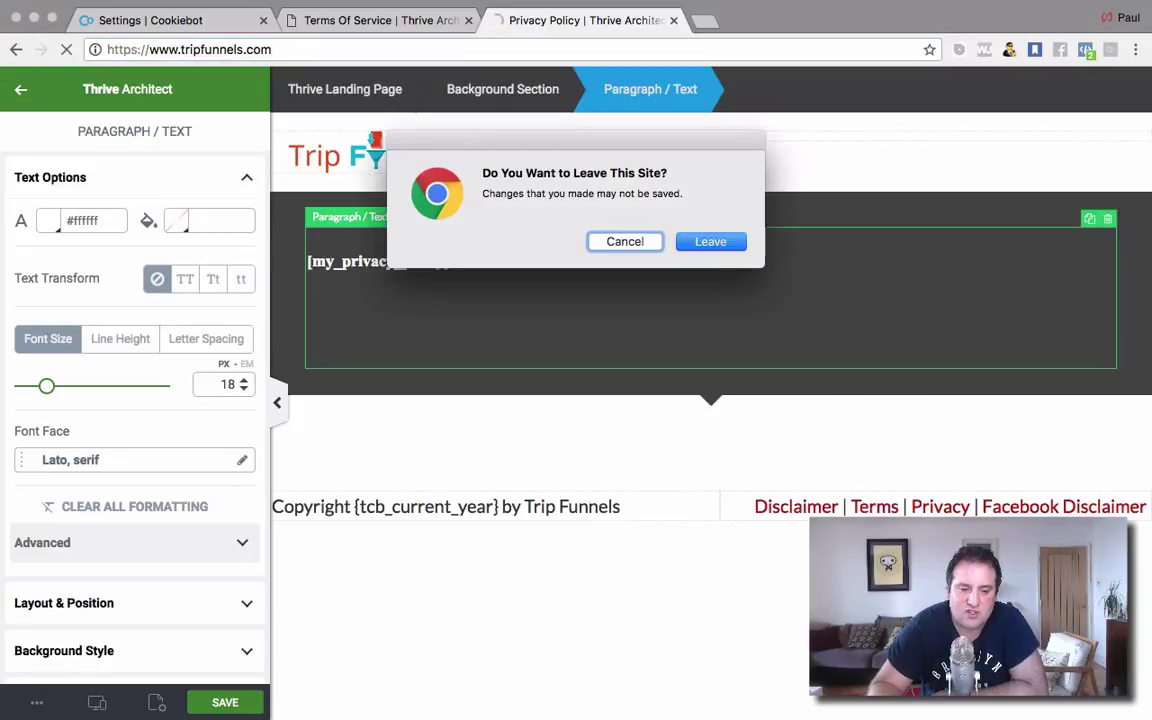
{"action": "left_click", "coordinate": [600, 241]}
Step: Load the tripfunnels.com site in a new browser tab and open its WordPress dashboard
{"action": "left_click", "coordinate": [705, 20]}
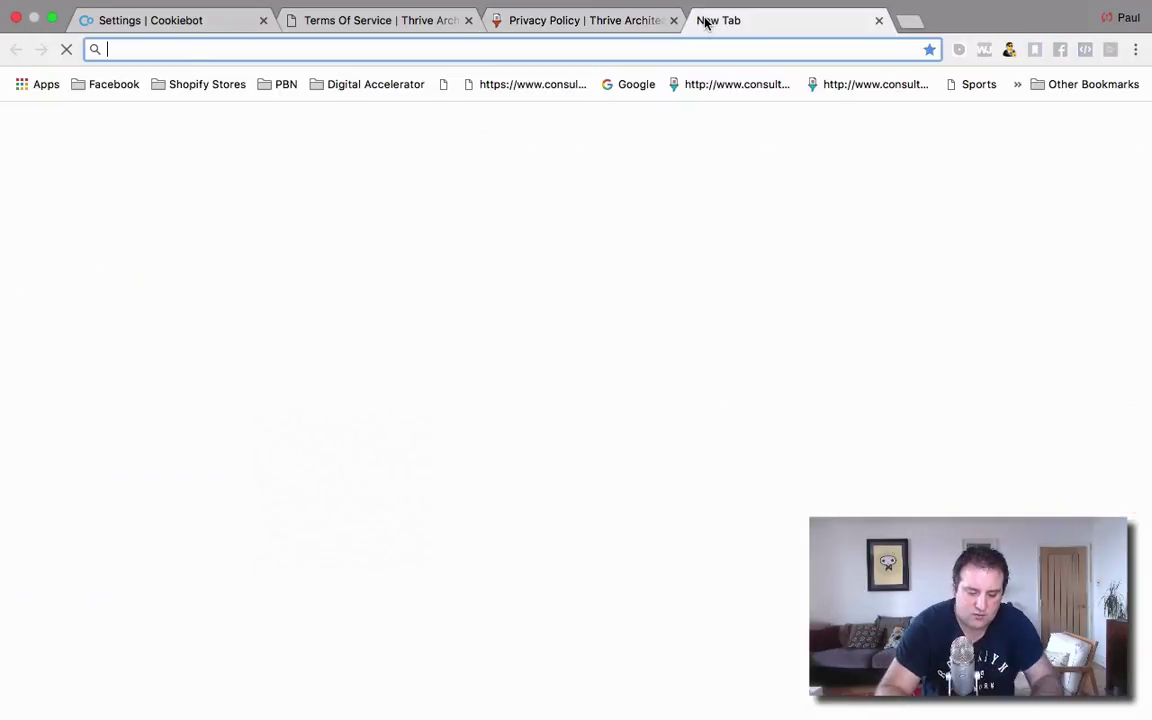
{"action": "type", "text": "tr"}
{"action": "key", "text": "Return"}
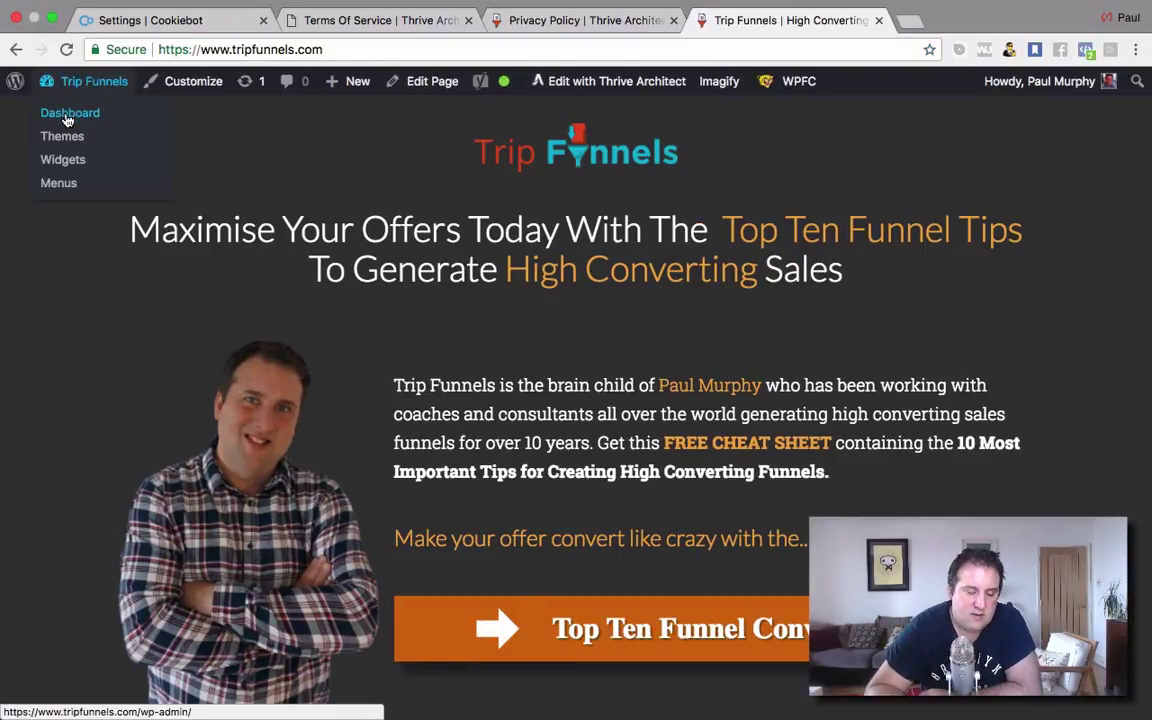
{"action": "left_click", "coordinate": [67, 117]}
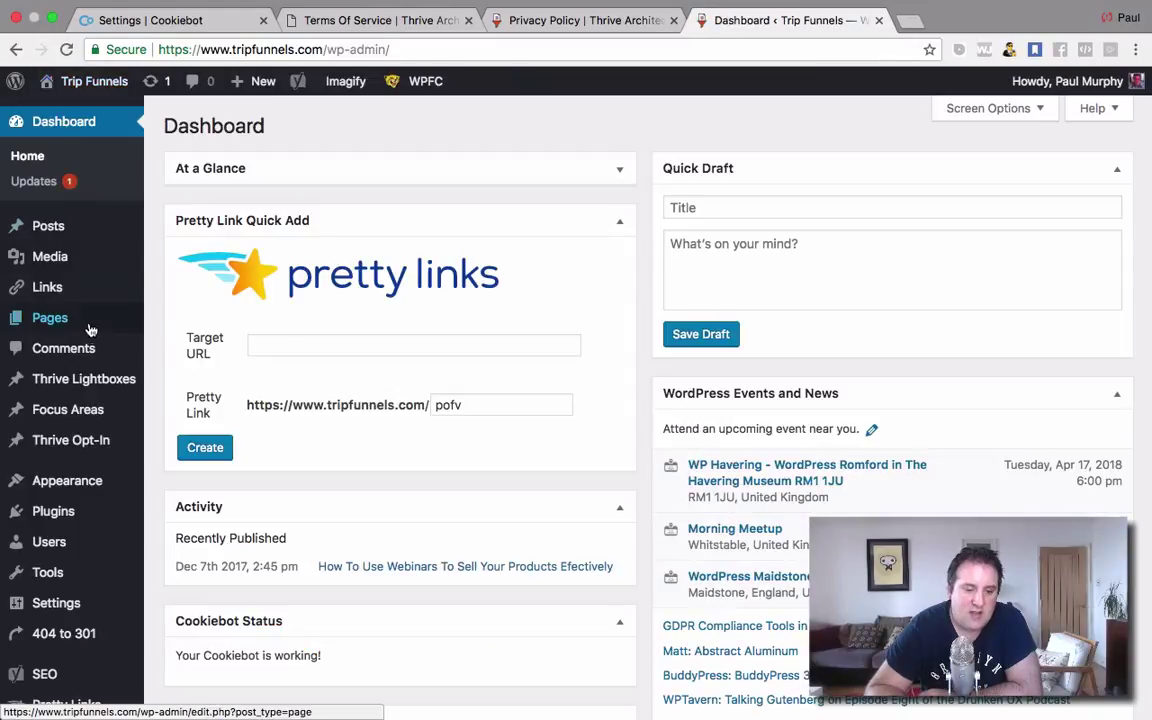
Step: Search the WordPress directory of new plugins for "auto terms of"
{"action": "mouse_move", "coordinate": [90, 331]}
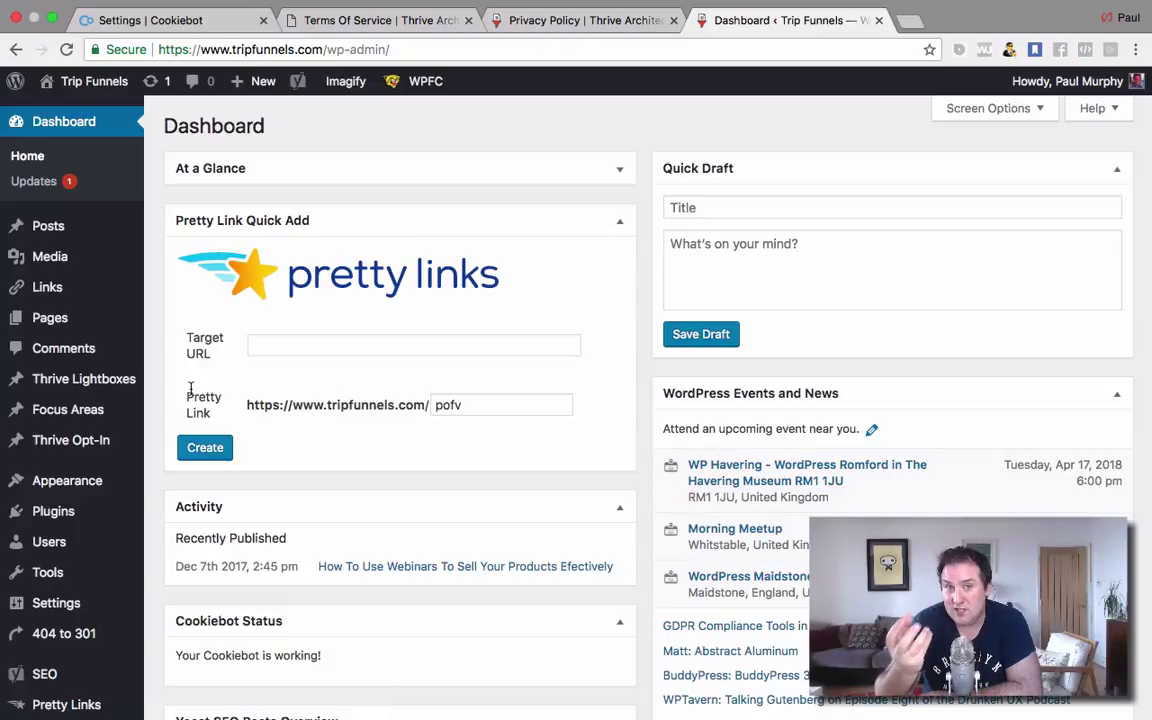
{"action": "mouse_move", "coordinate": [72, 477]}
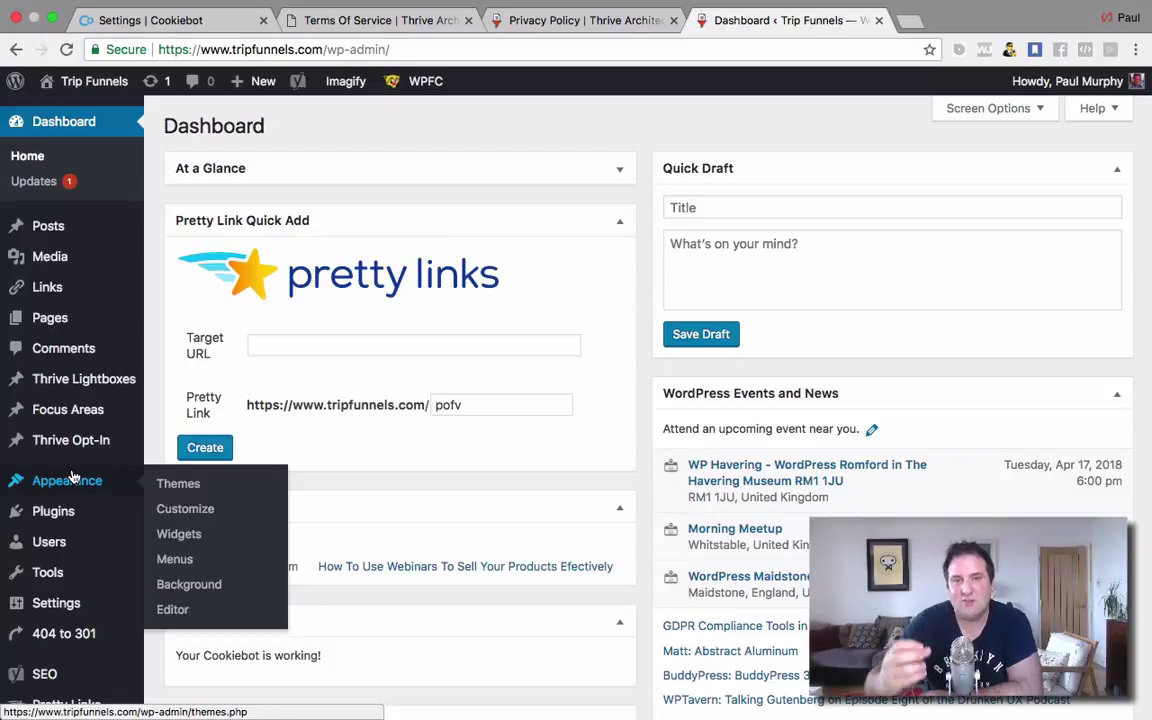
{"action": "mouse_move", "coordinate": [53, 515]}
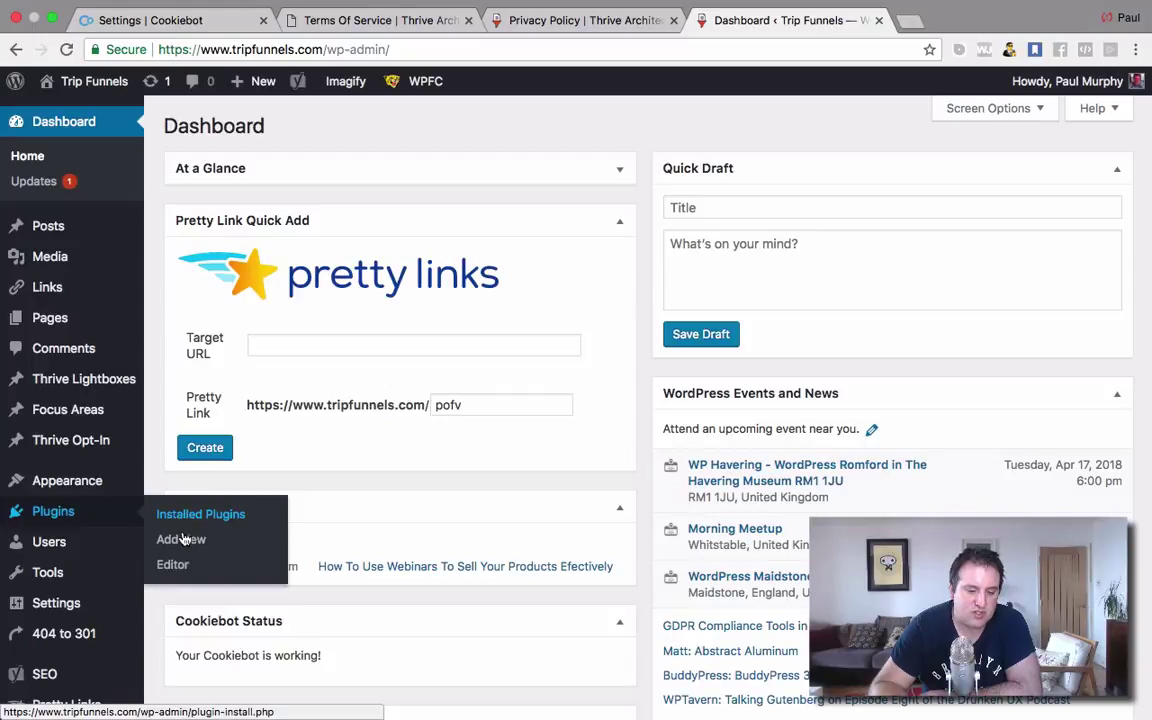
{"action": "left_click", "coordinate": [183, 543]}
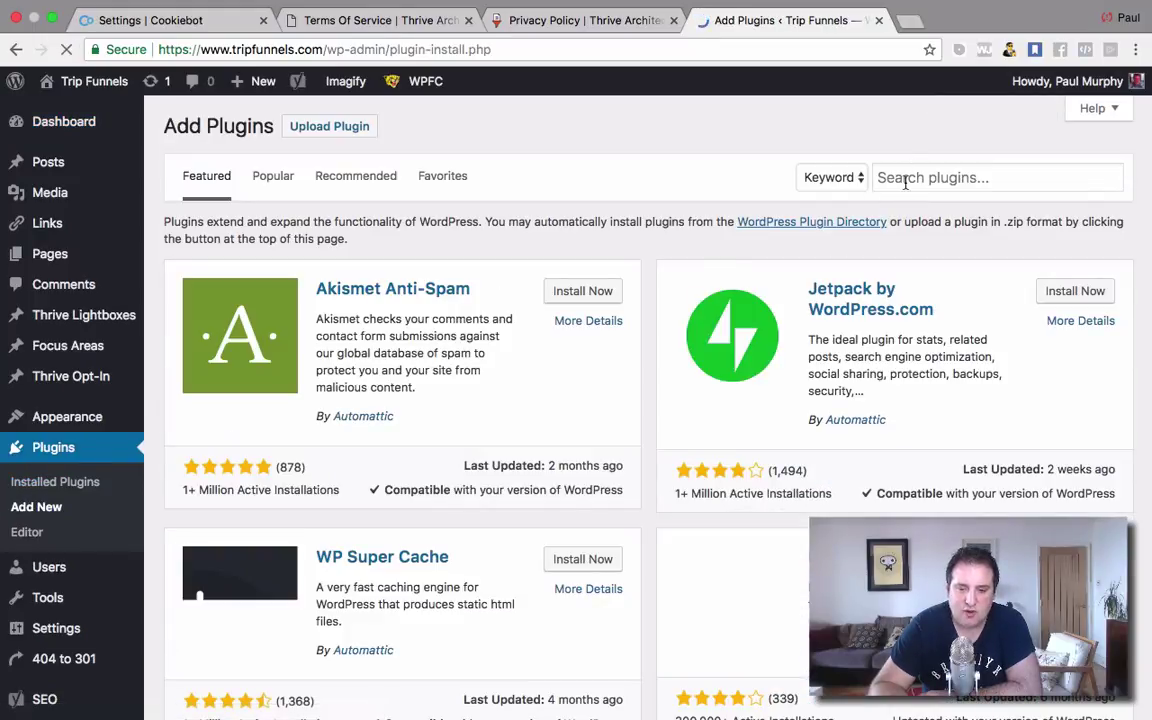
{"action": "left_click", "coordinate": [905, 179]}
{"action": "type", "text": "auto "}
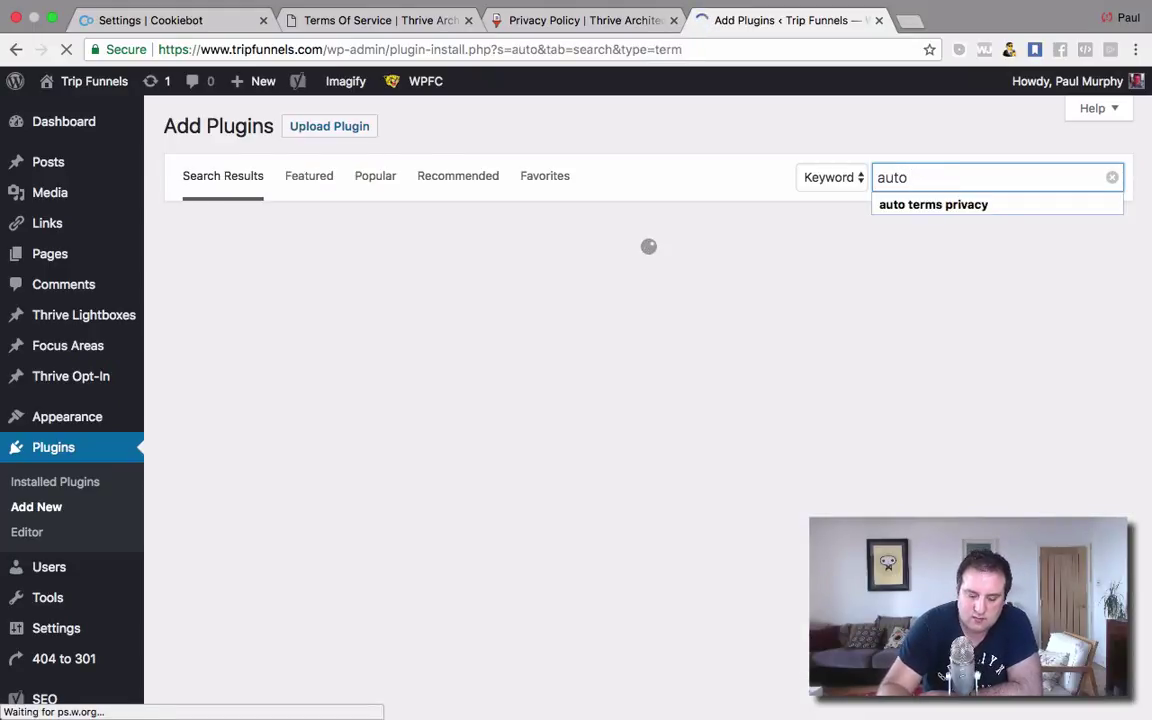
{"action": "type", "text": "ter"}
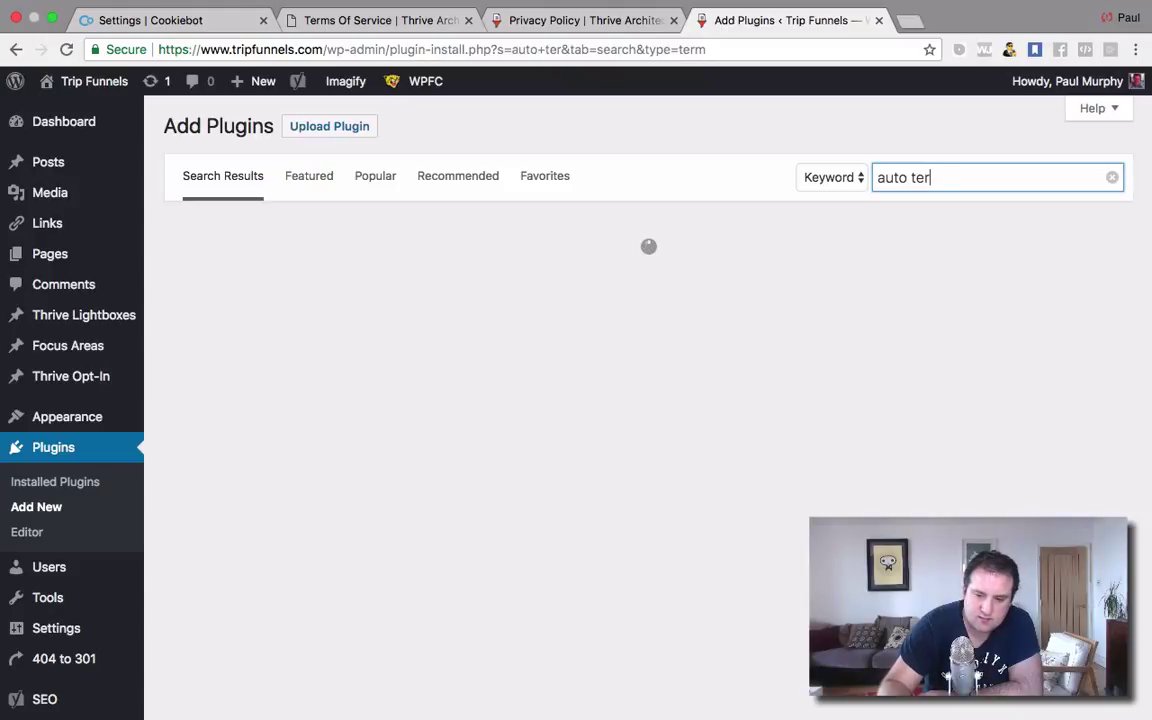
{"action": "type", "text": "ms"}
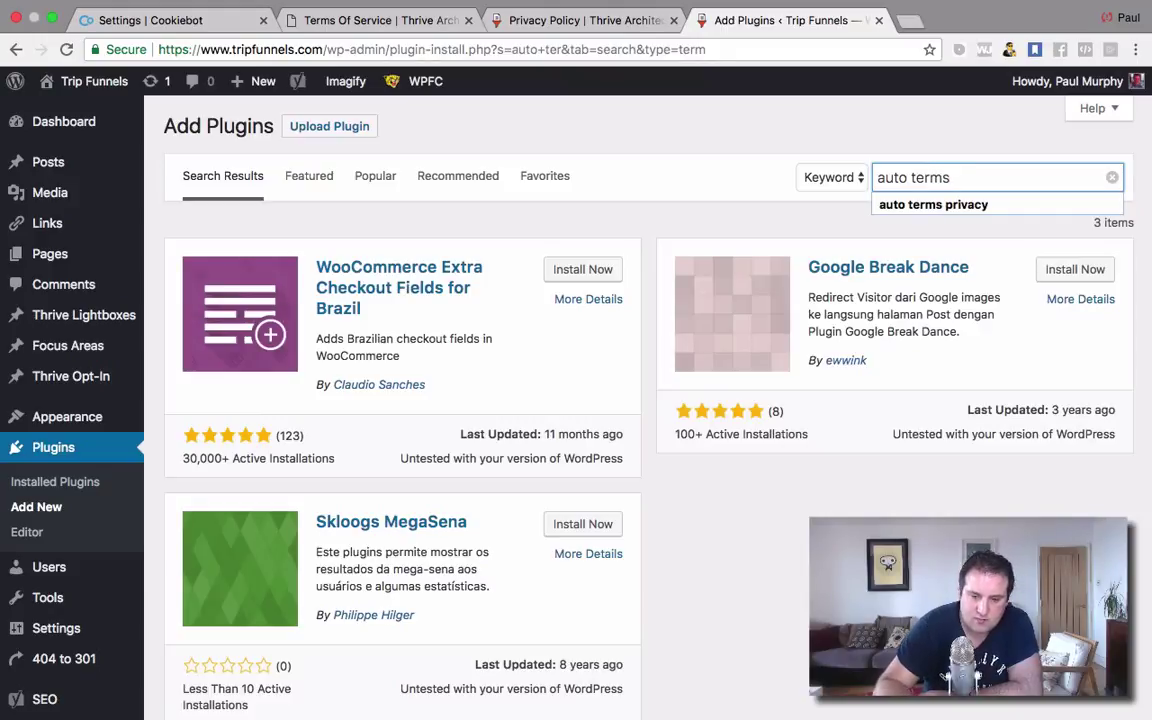
{"action": "type", "text": " o"}
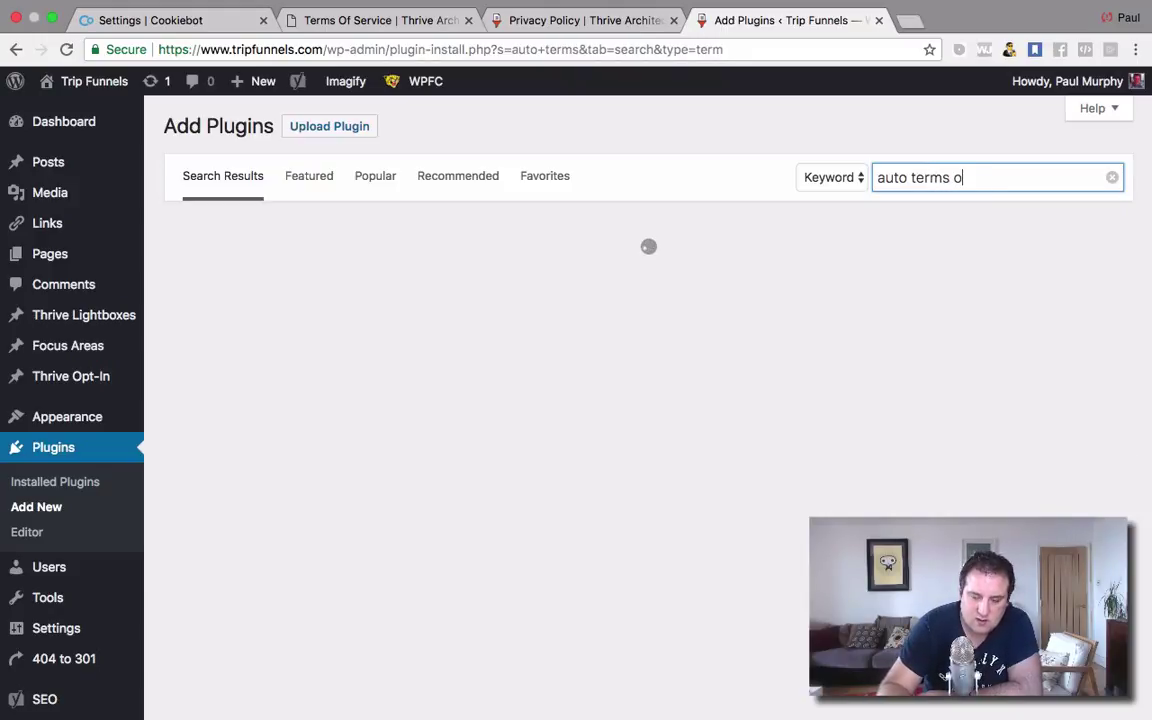
{"action": "type", "text": "r"}
{"action": "key", "text": "BackSpace"}
{"action": "type", "text": "f"}
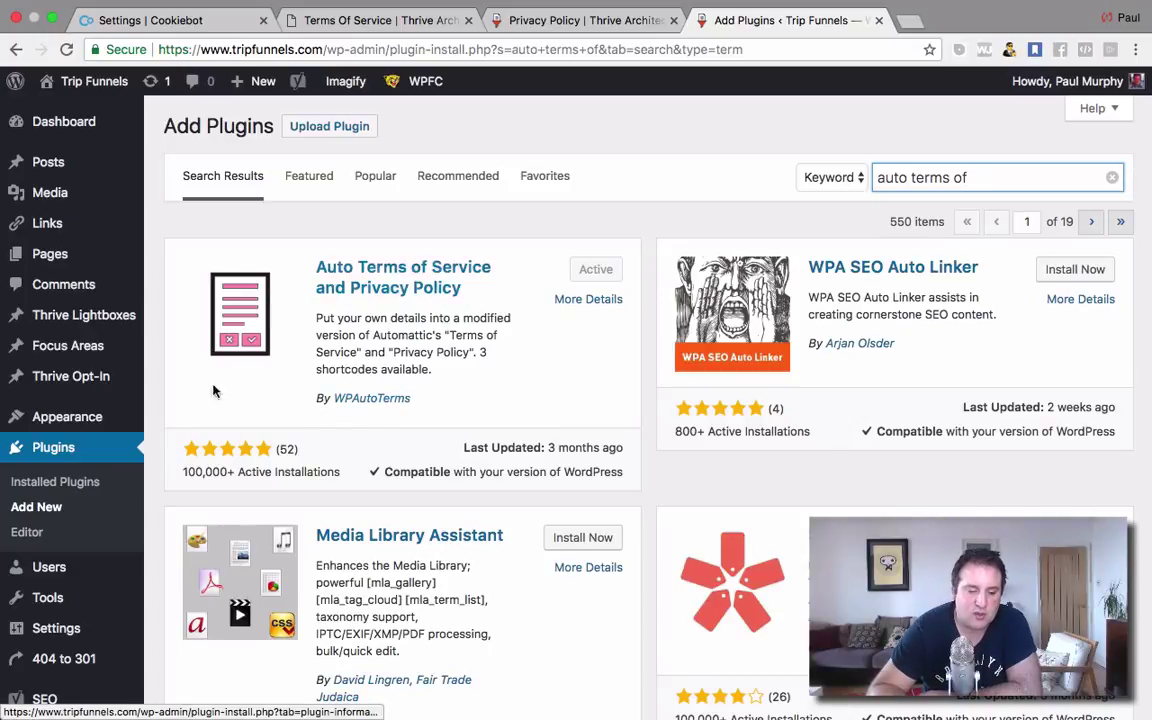
Step: Open the settings of the installed Auto Terms of Service and Privacy Policy plugin and review its required fields
{"action": "left_click", "coordinate": [55, 481]}
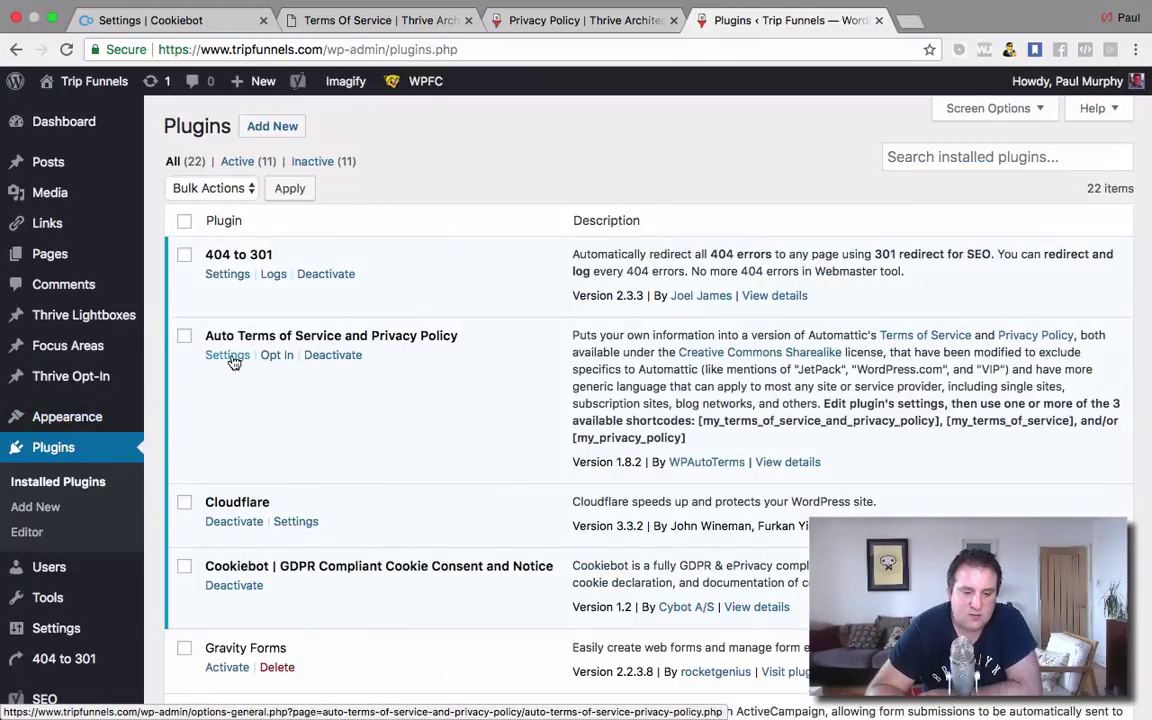
{"action": "left_click", "coordinate": [230, 358]}
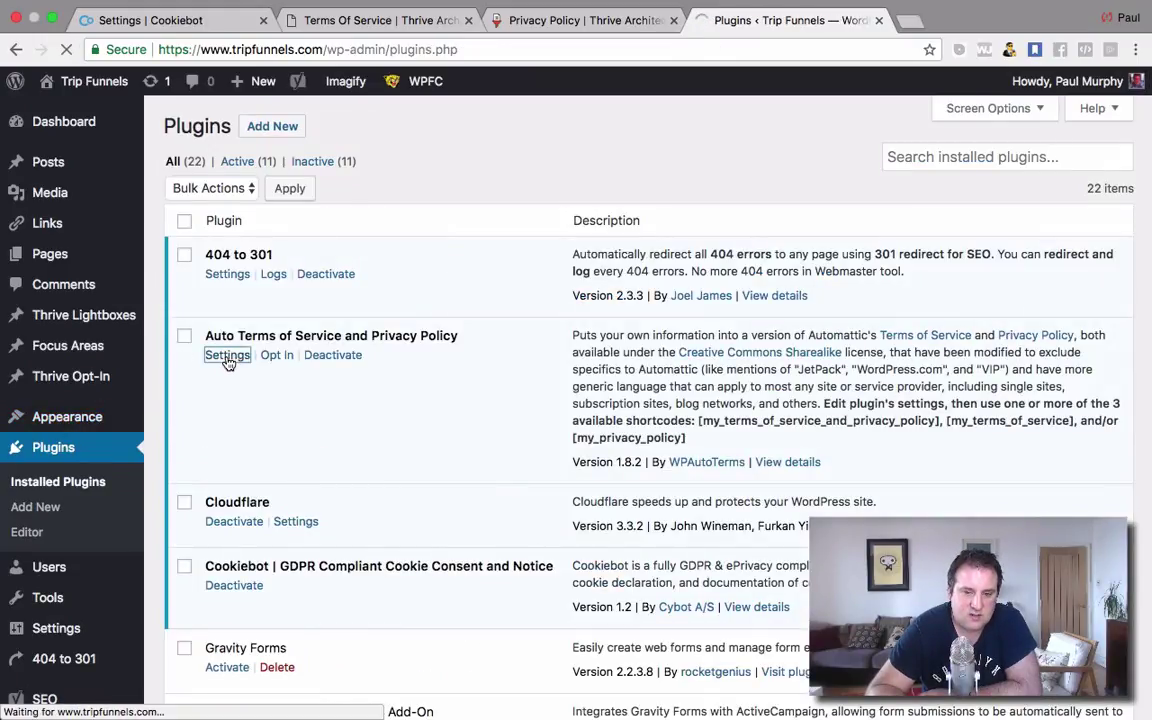
{"action": "scroll", "coordinate": [366, 439], "scroll_direction": "down", "scroll_amount": 5}
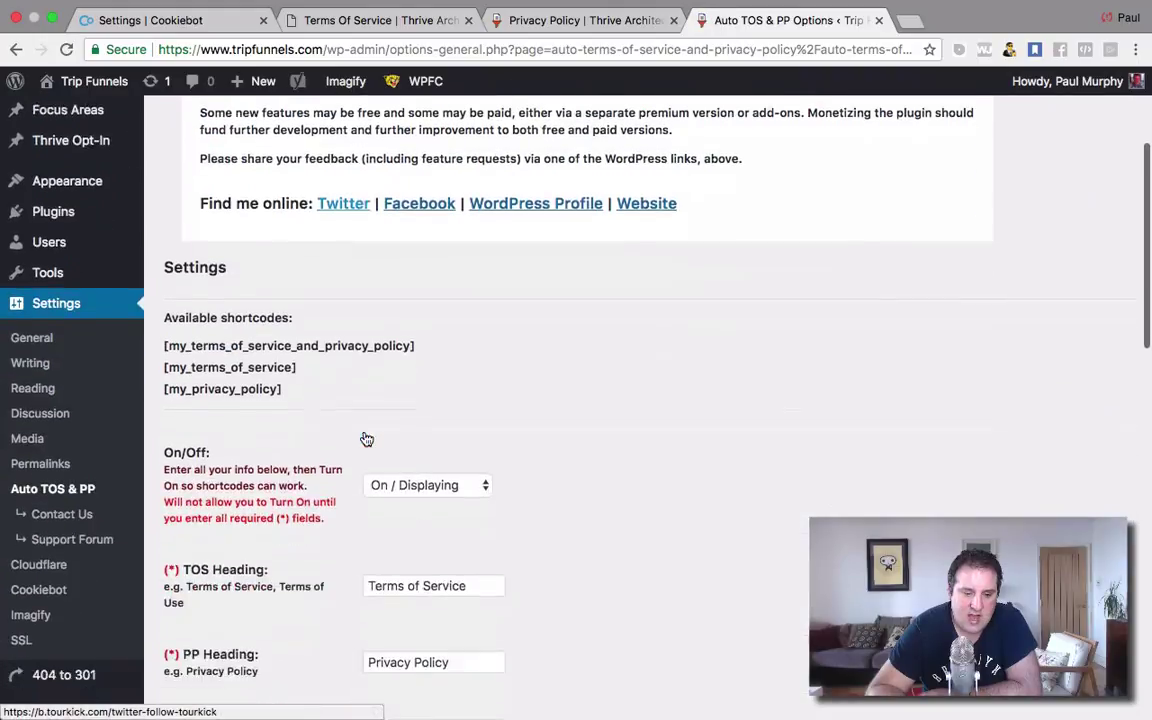
{"action": "scroll", "coordinate": [366, 439], "scroll_direction": "down", "scroll_amount": 10}
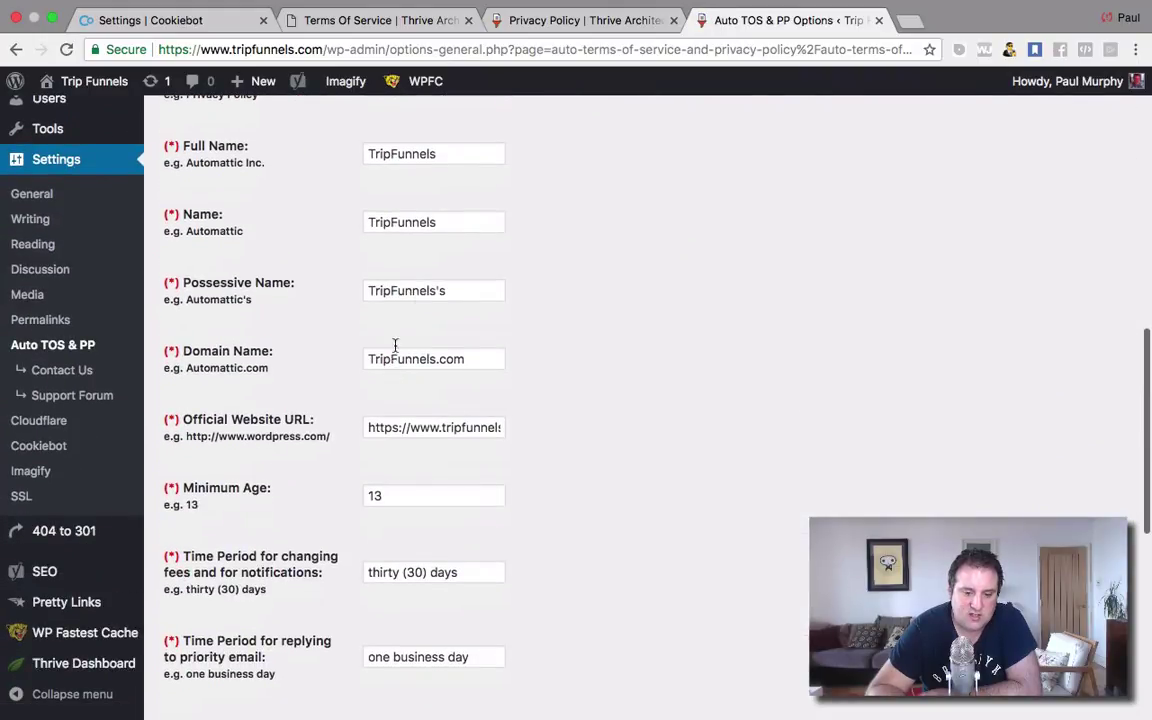
{"action": "scroll", "coordinate": [471, 165], "scroll_direction": "up", "scroll_amount": 6}
{"action": "scroll", "coordinate": [471, 165], "scroll_direction": "down", "scroll_amount": 5}
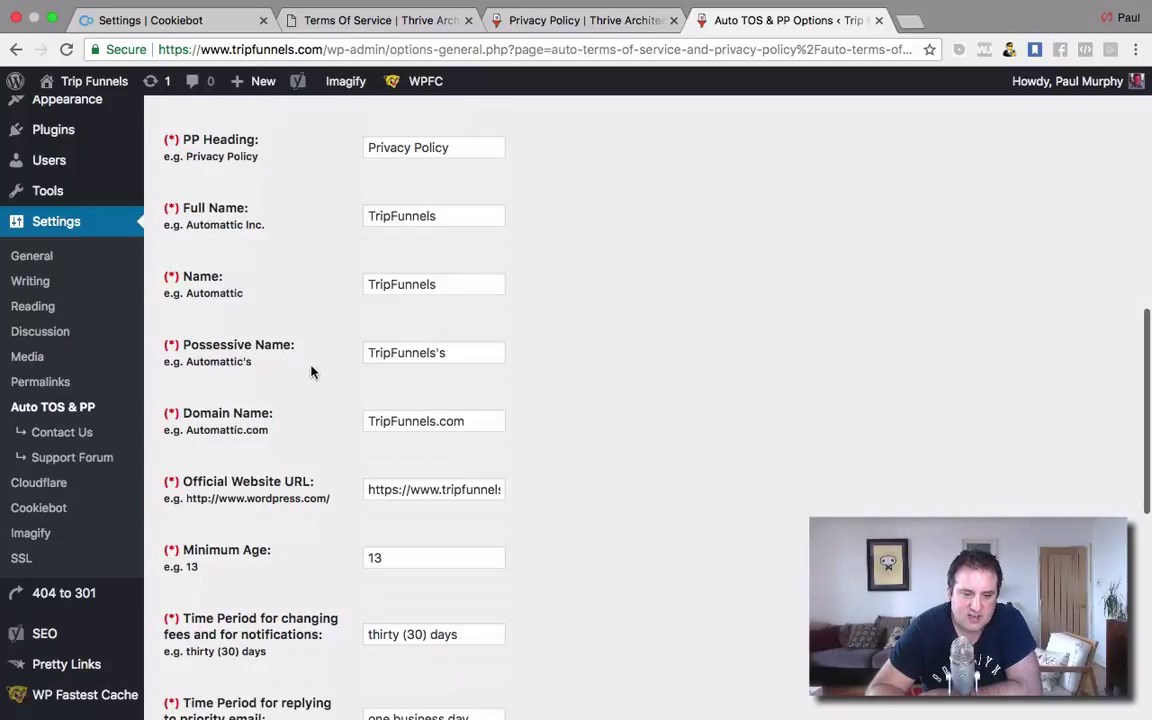
{"action": "scroll", "coordinate": [429, 362], "scroll_direction": "down", "scroll_amount": 2}
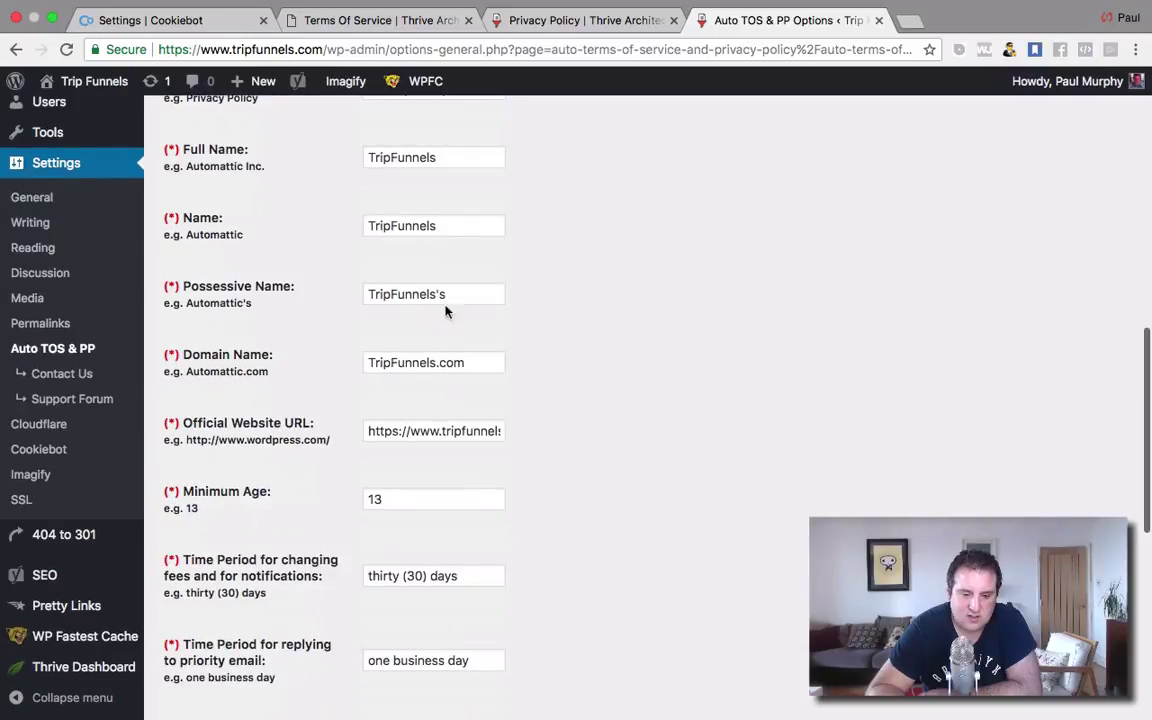
{"action": "scroll", "coordinate": [455, 366], "scroll_direction": "down", "scroll_amount": 10}
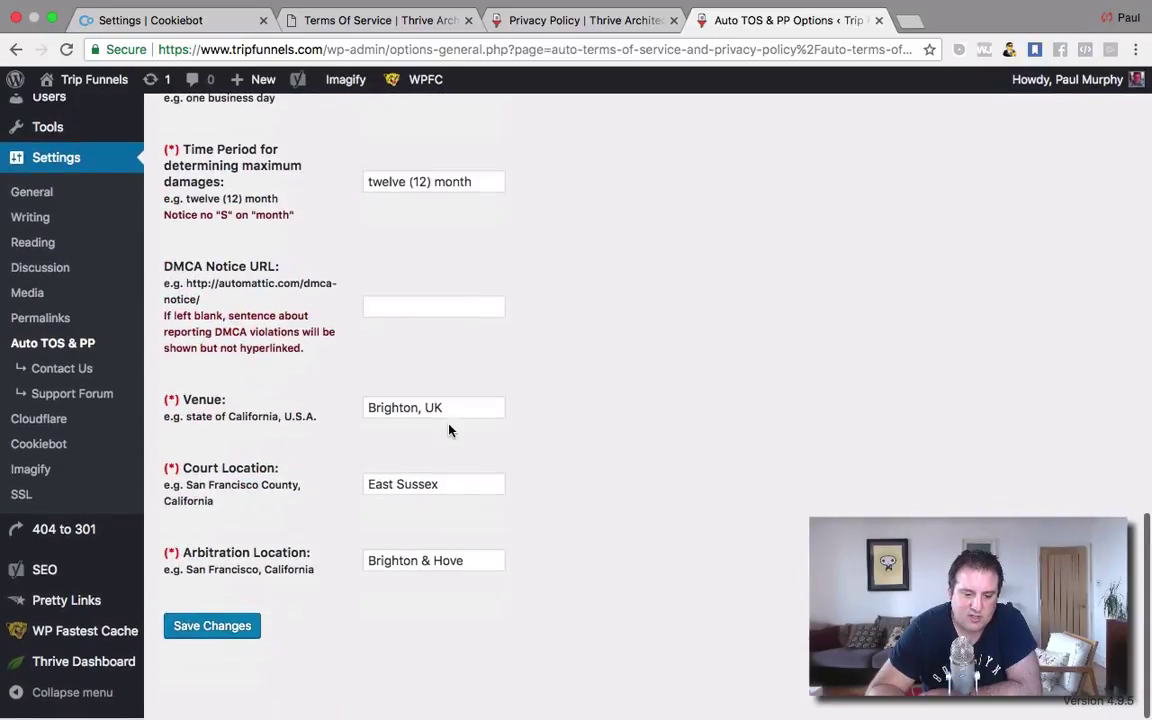
{"action": "scroll", "coordinate": [463, 458], "scroll_direction": "up", "scroll_amount": 2}
{"action": "scroll", "coordinate": [226, 470], "scroll_direction": "up", "scroll_amount": 20}
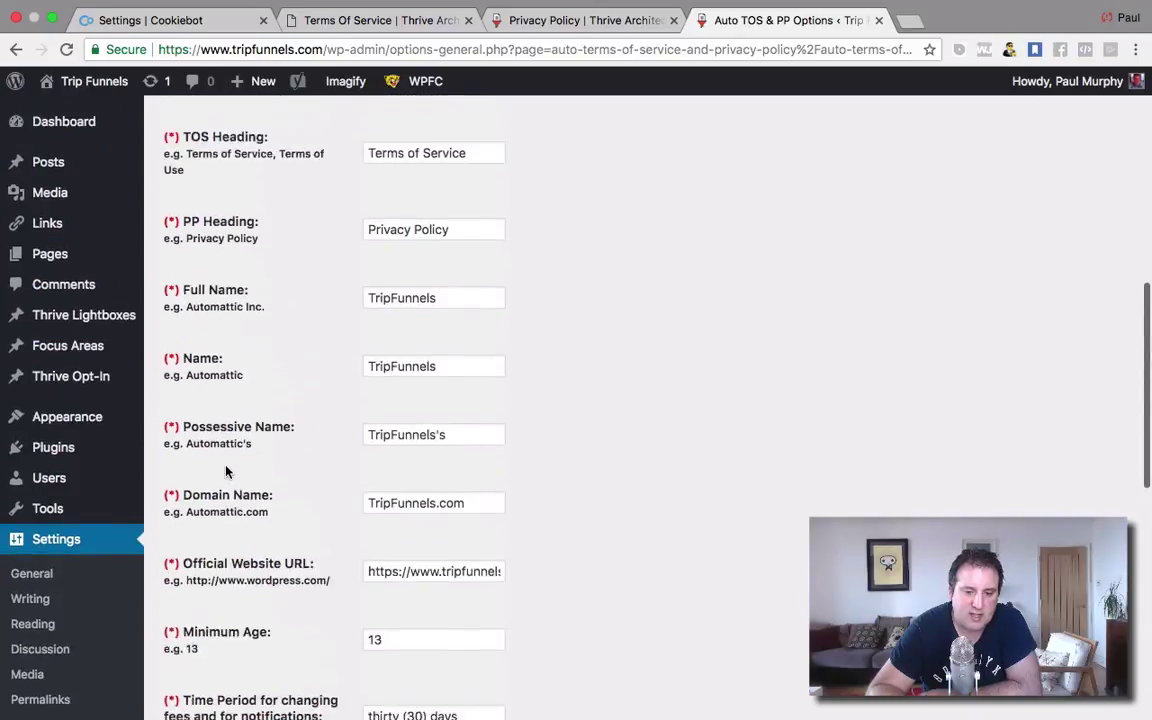
Step: Set the plugin's On/Off option to On / Displaying and save the settings
{"action": "left_click", "coordinate": [375, 488]}
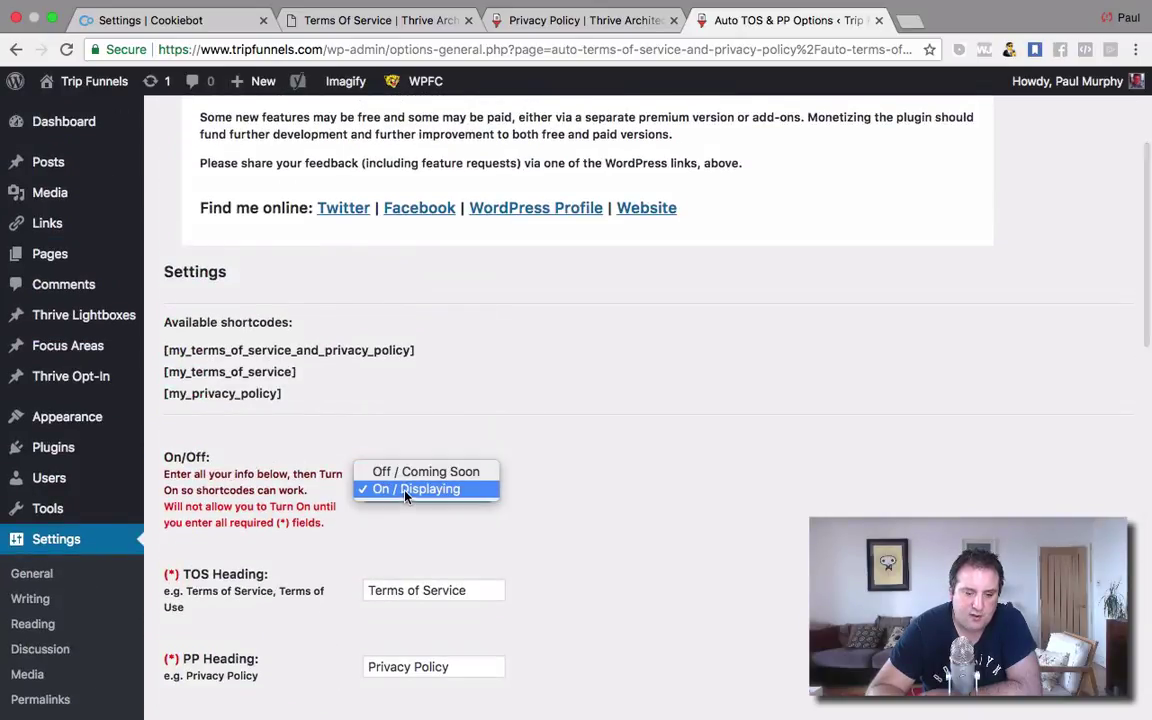
{"action": "left_click", "coordinate": [407, 487]}
{"action": "scroll", "coordinate": [604, 501], "scroll_direction": "down", "scroll_amount": 20}
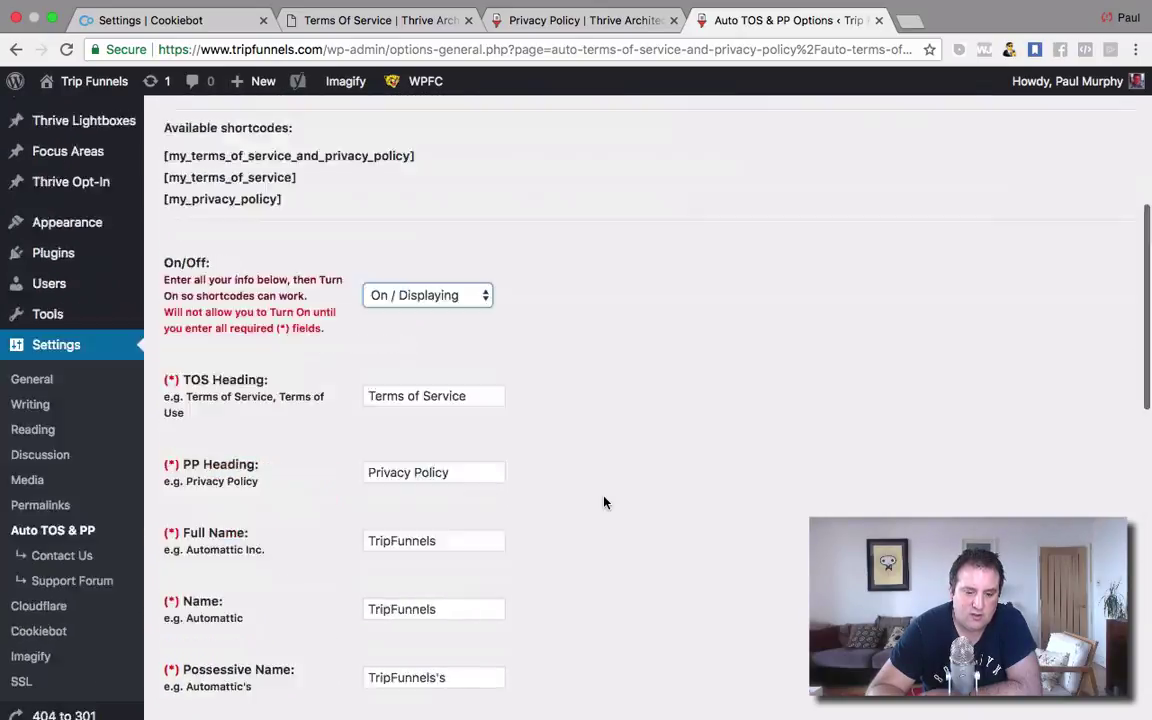
{"action": "left_click", "coordinate": [198, 626]}
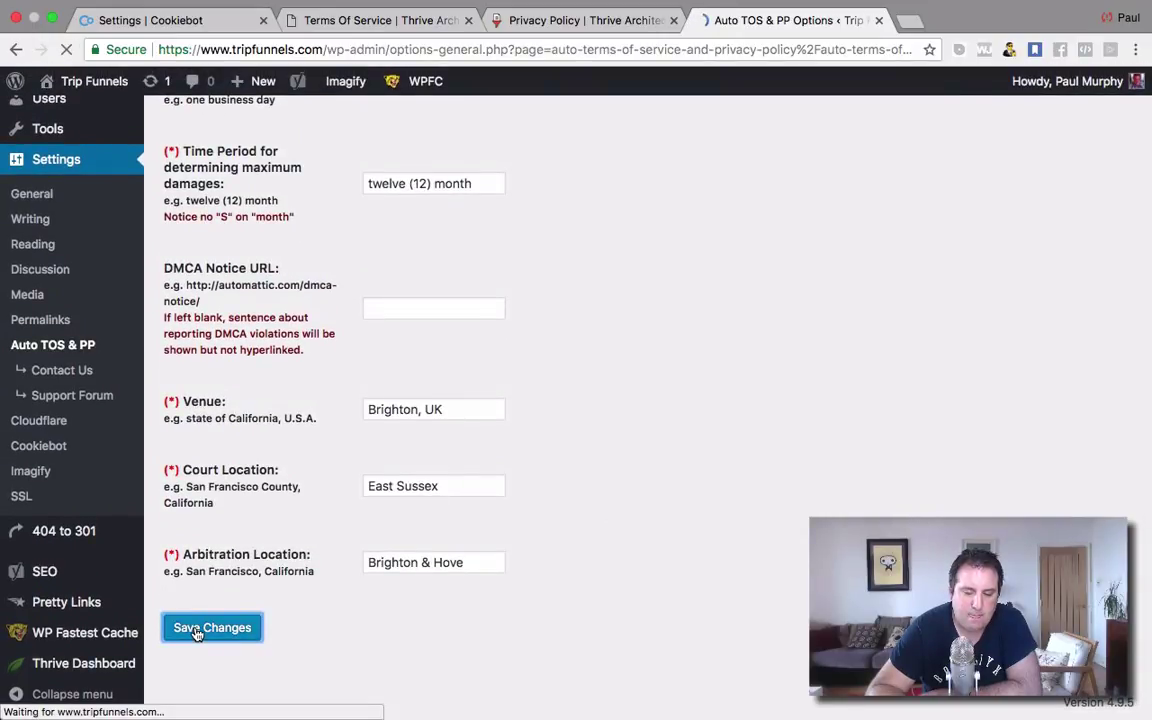
Step: Check the Privacy Policy page's shortcode against the available shortcodes in the plugin's options
{"action": "scroll", "coordinate": [472, 555], "scroll_direction": "down", "scroll_amount": 5}
{"action": "scroll", "coordinate": [472, 555], "scroll_direction": "down", "scroll_amount": 2}
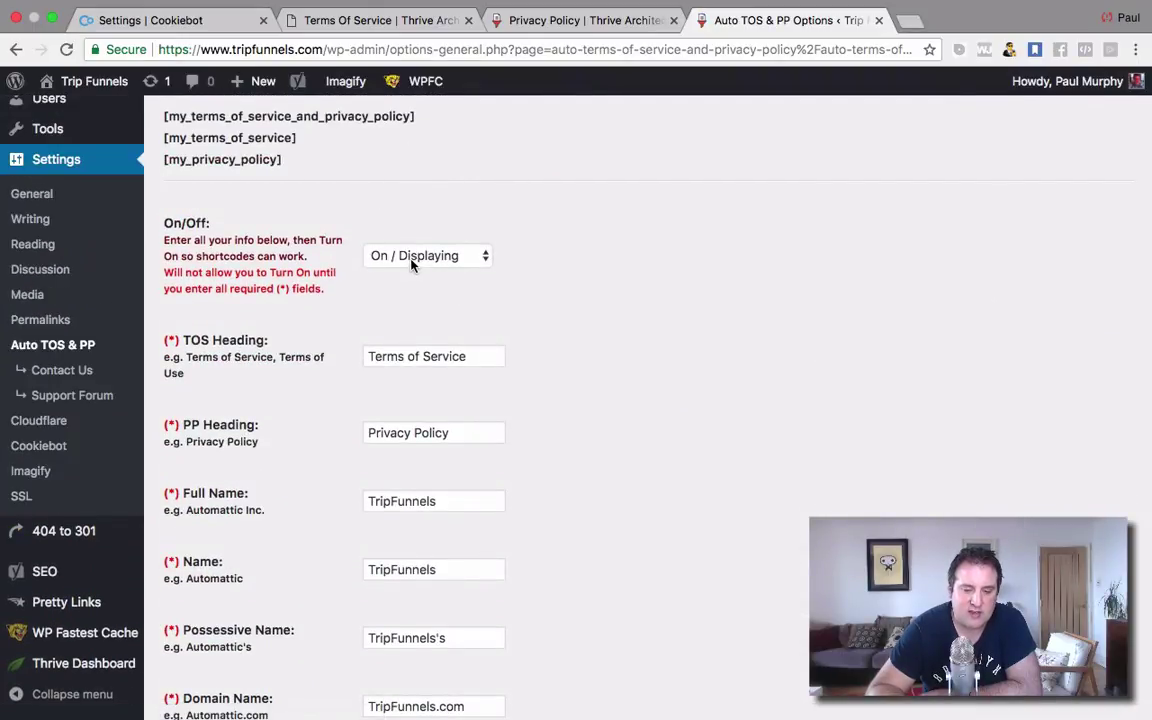
{"action": "left_click", "coordinate": [500, 22]}
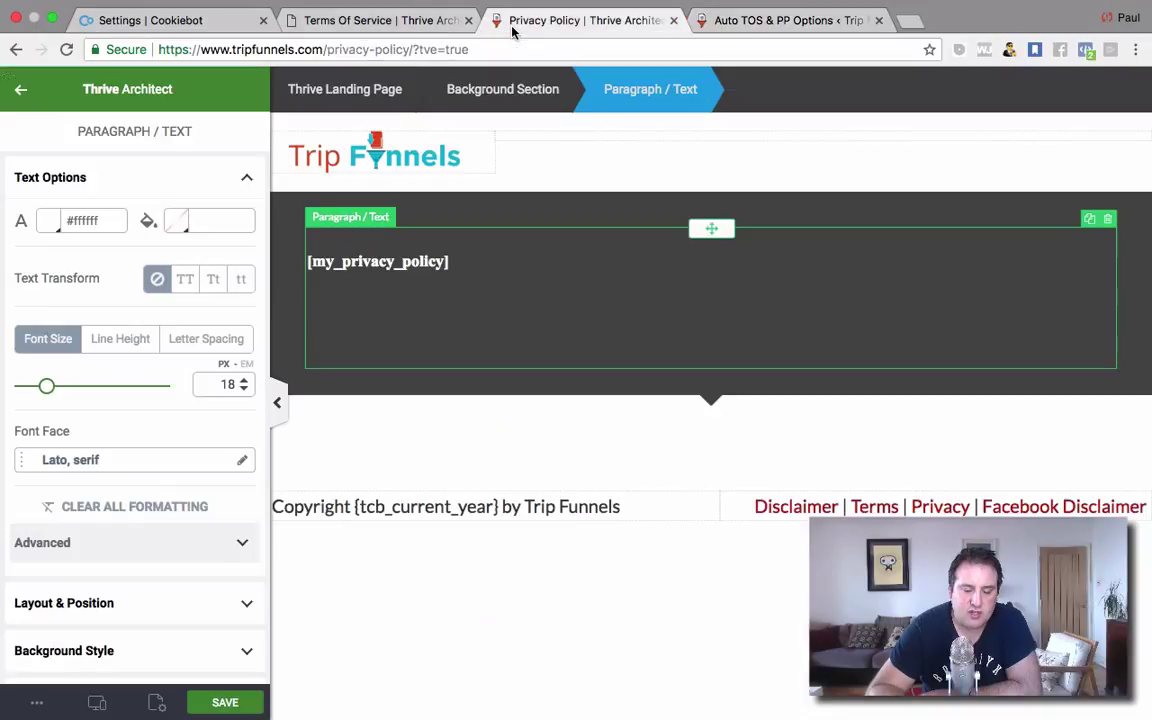
{"action": "left_click", "coordinate": [730, 22]}
{"action": "scroll", "coordinate": [446, 433], "scroll_direction": "down", "scroll_amount": 5}
{"action": "scroll", "coordinate": [446, 433], "scroll_direction": "up", "scroll_amount": 15}
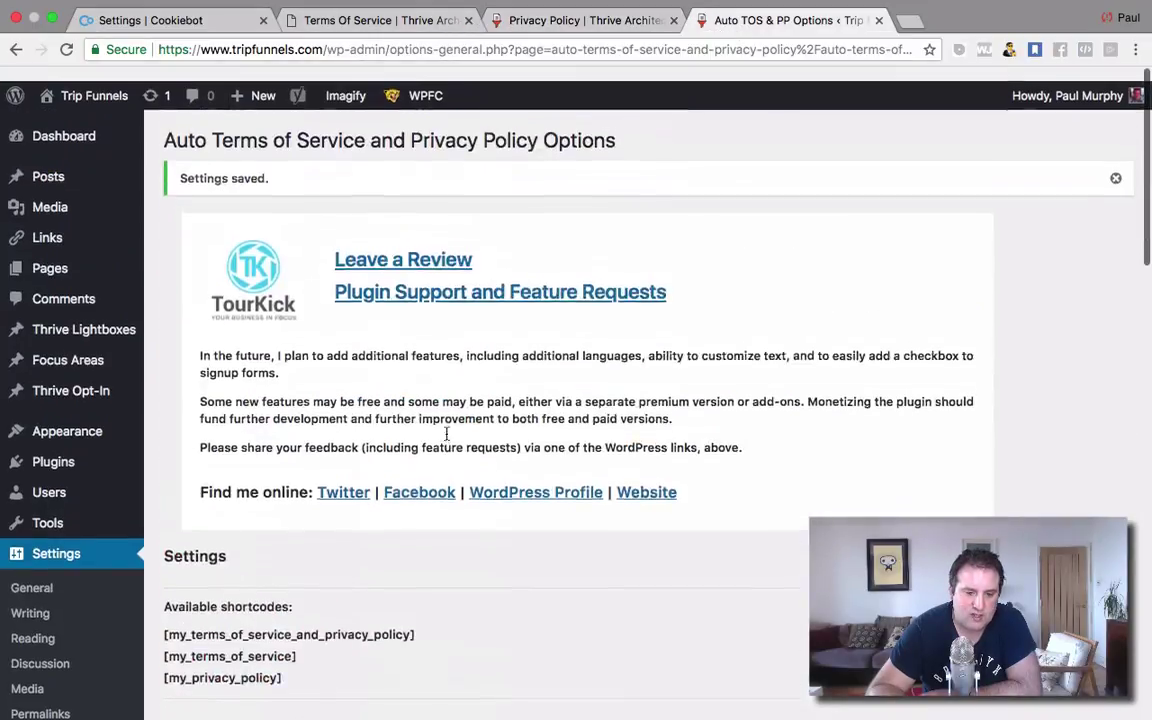
{"action": "scroll", "coordinate": [413, 446], "scroll_direction": "down", "scroll_amount": 6}
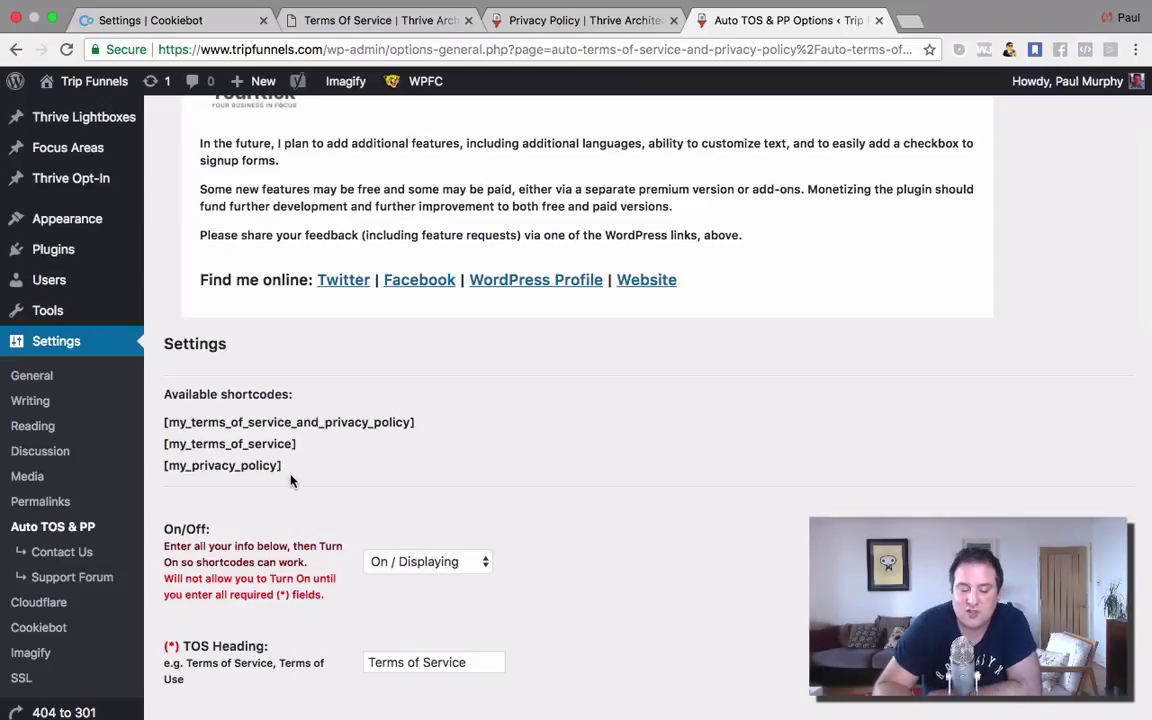
Step: Select the [my_terms_of_service] shortcode in the plugin's list of available shortcodes
{"action": "left_click_drag", "start_coordinate": [285, 468], "coordinate": [146, 450]}
{"action": "left_click", "coordinate": [161, 446]}
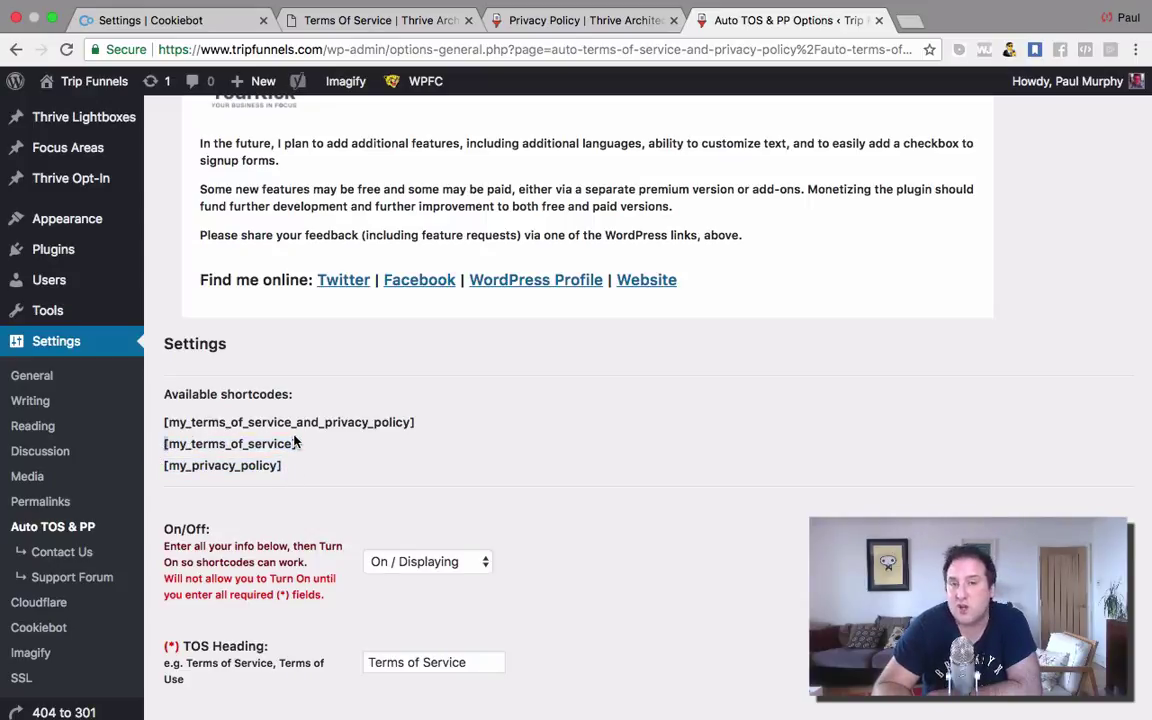
{"action": "left_click_drag", "start_coordinate": [294, 446], "coordinate": [159, 442]}
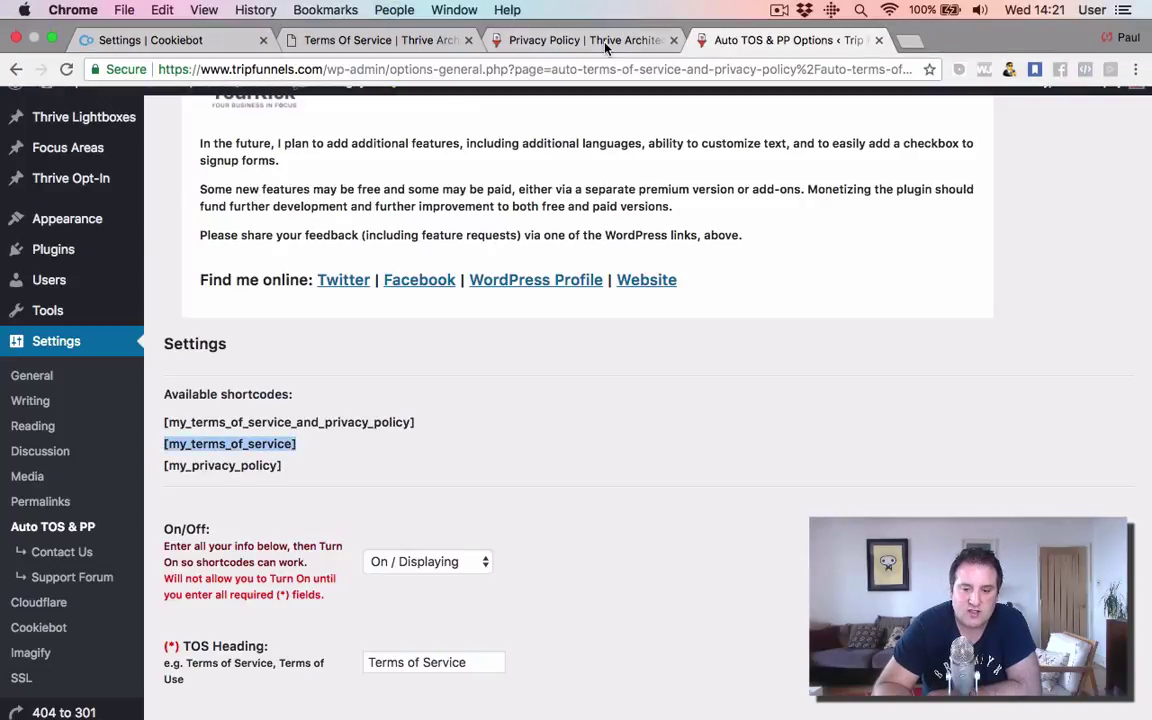
Step: View the live Privacy Policy page by removing ?tve=true from its address and leaving the Thrive Architect editor
{"action": "left_click", "coordinate": [545, 38]}
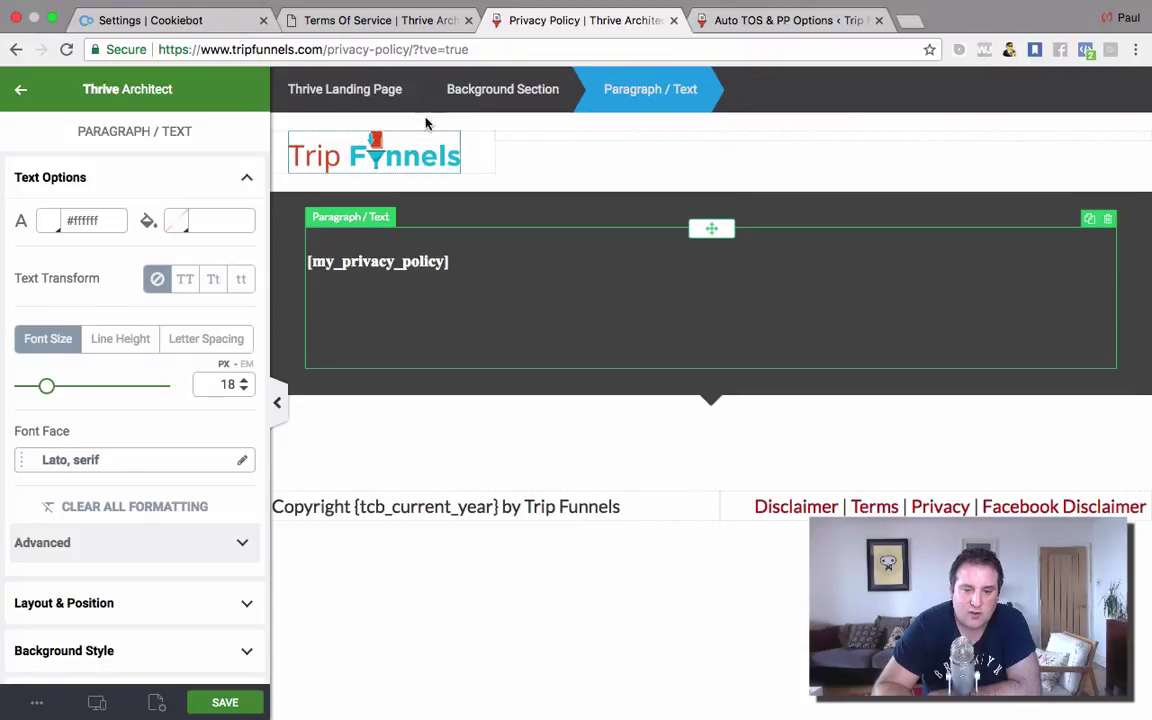
{"action": "left_click", "coordinate": [487, 50]}
{"action": "left_click_drag", "start_coordinate": [486, 48], "coordinate": [403, 48]}
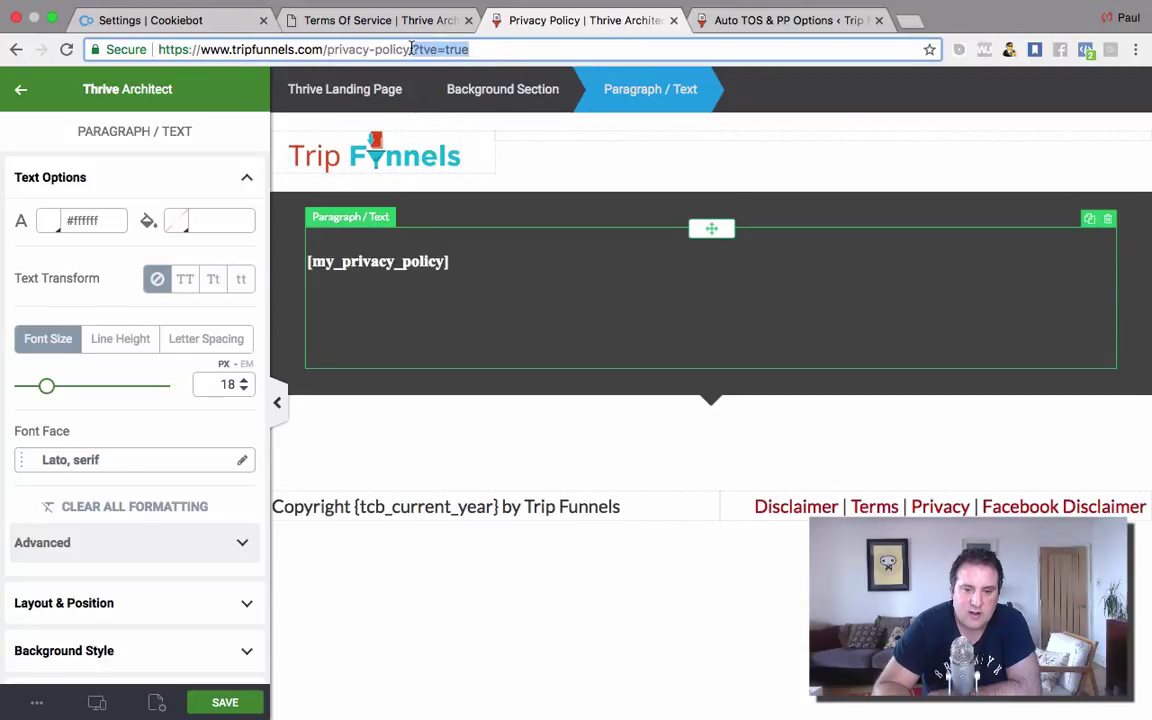
{"action": "key", "text": "BackSpace"}
{"action": "key", "text": "Return"}
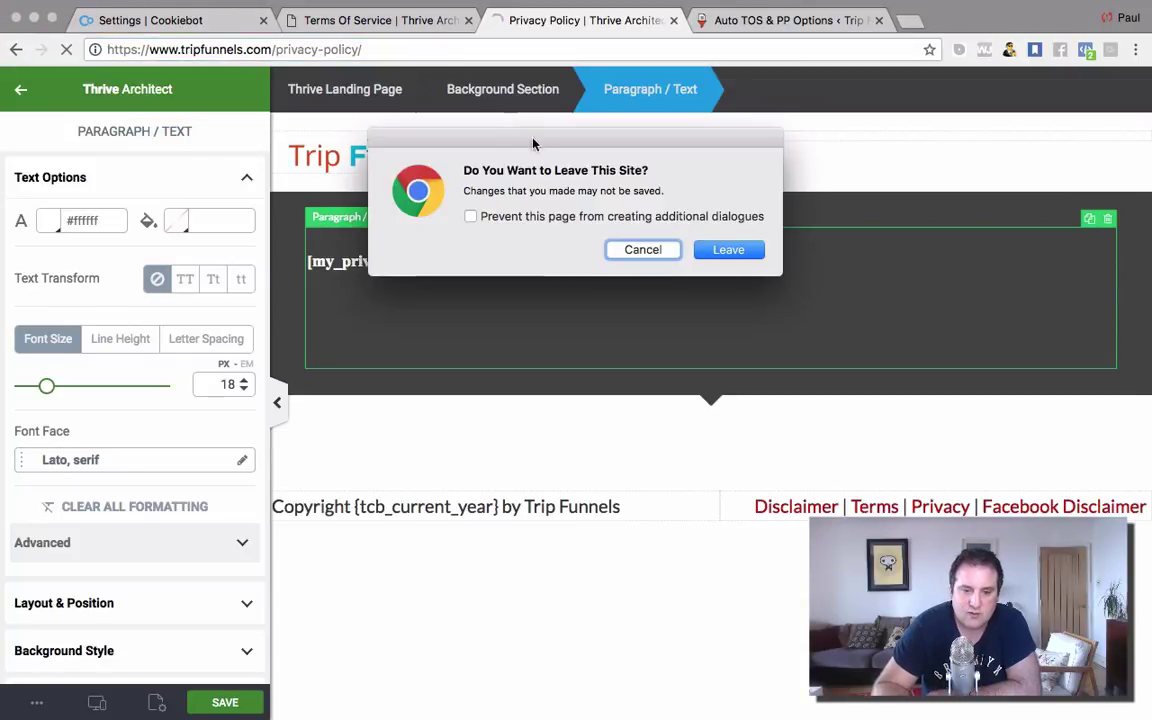
{"action": "left_click", "coordinate": [709, 249]}
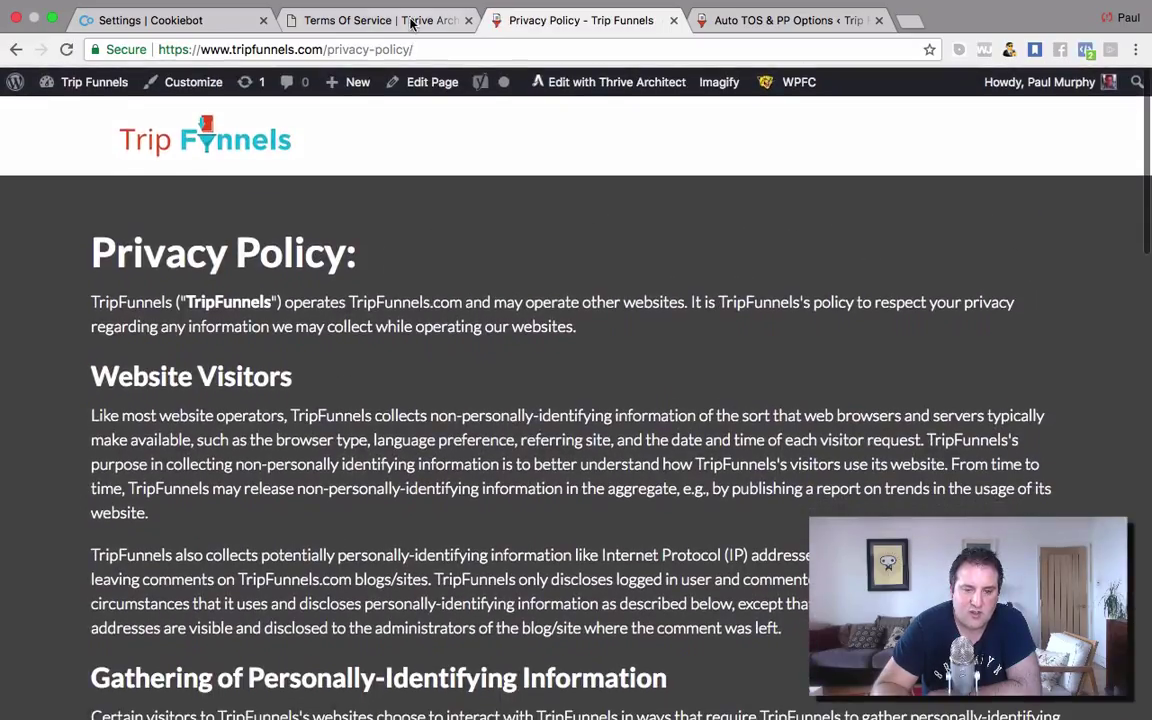
Step: Preview the Terms of Service page from its Thrive Architect editor
{"action": "left_click", "coordinate": [411, 21]}
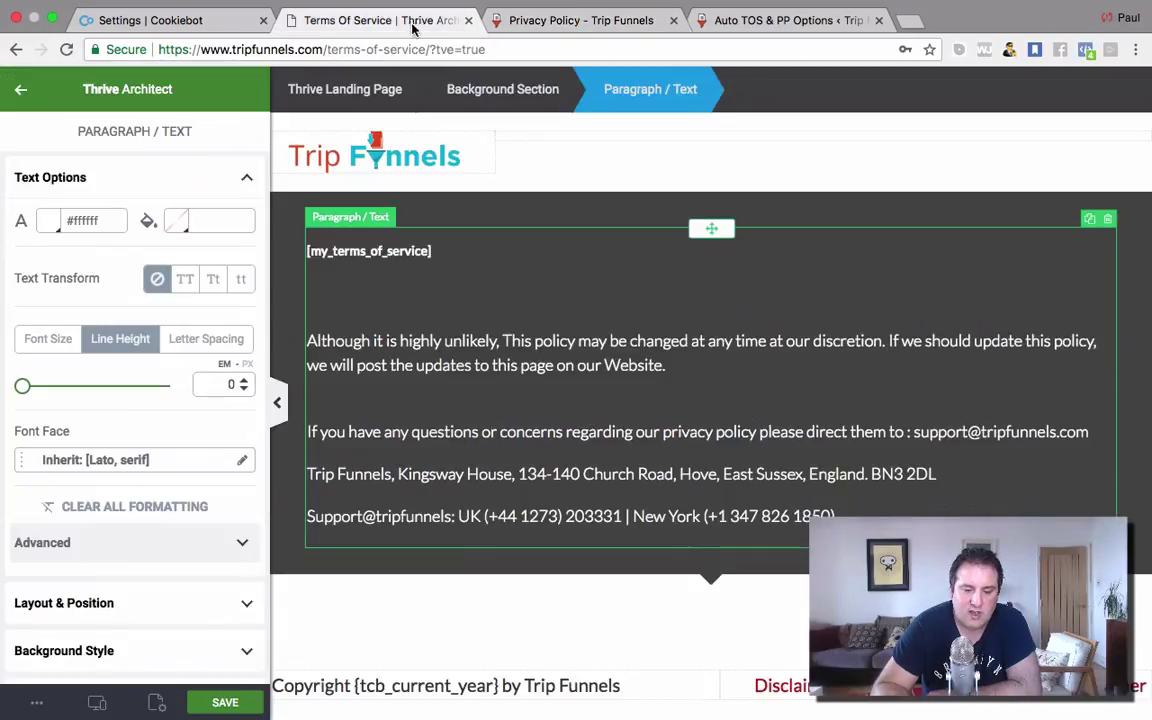
{"action": "left_click", "coordinate": [566, 28]}
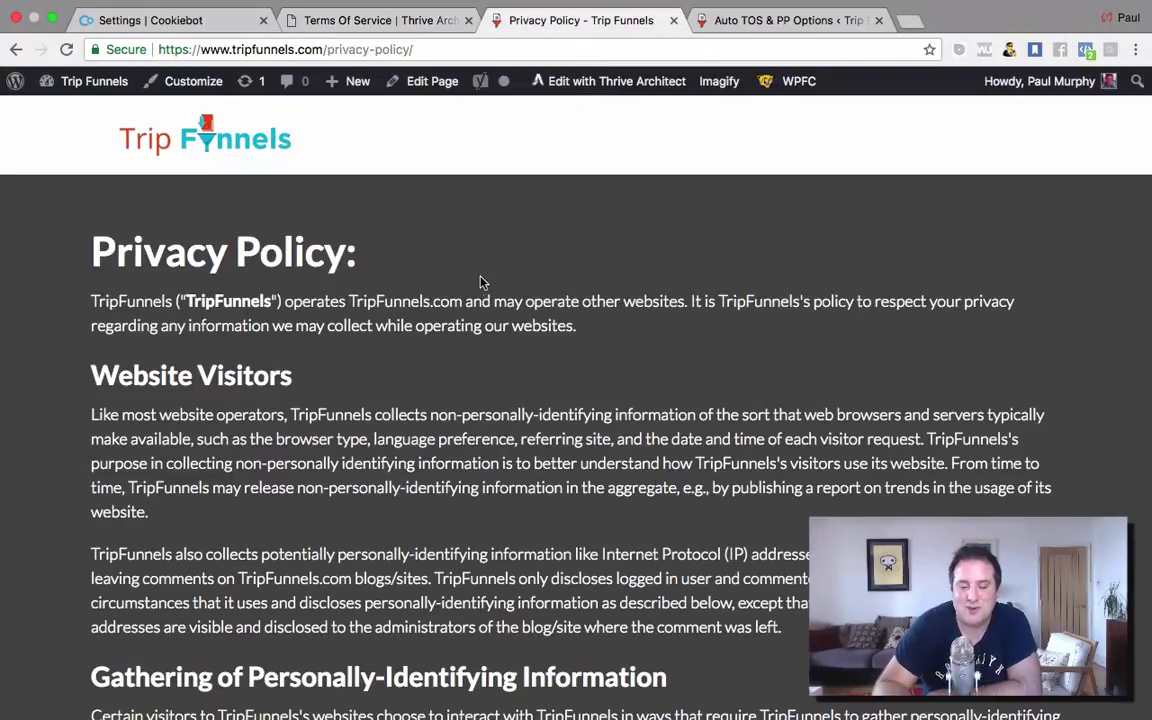
{"action": "left_click", "coordinate": [420, 20]}
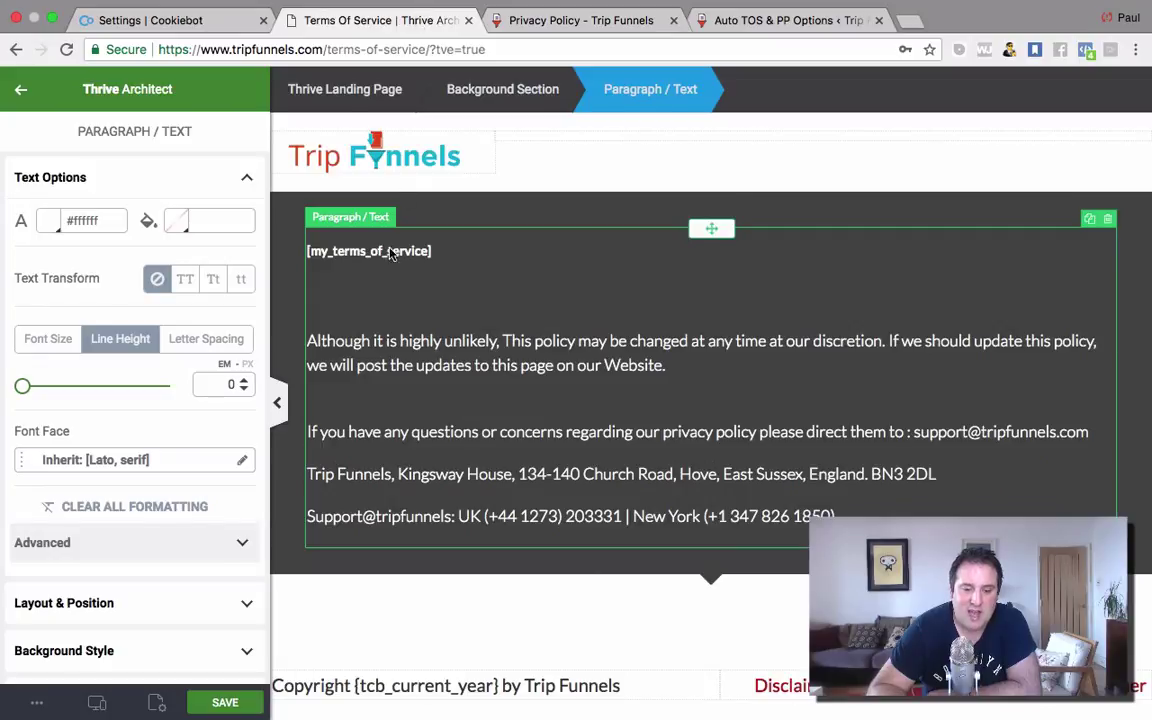
{"action": "left_click", "coordinate": [40, 705]}
{"action": "left_click", "coordinate": [70, 521]}
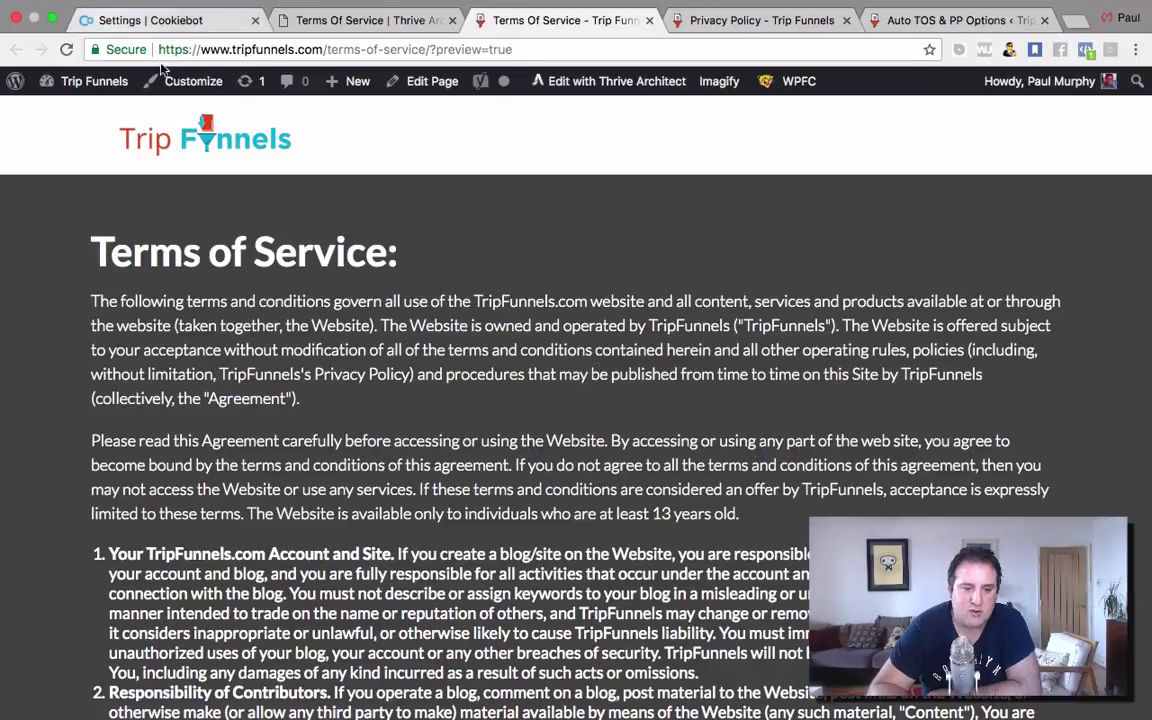
Step: Examine the previewed Terms of Service page from its heading to the footer links
{"action": "scroll", "coordinate": [560, 326], "scroll_direction": "down", "scroll_amount": 10}
{"action": "scroll", "coordinate": [560, 270], "scroll_direction": "up", "scroll_amount": 15}
{"action": "scroll", "coordinate": [560, 268], "scroll_direction": "down", "scroll_amount": 3}
{"action": "scroll", "coordinate": [544, 337], "scroll_direction": "down", "scroll_amount": 20}
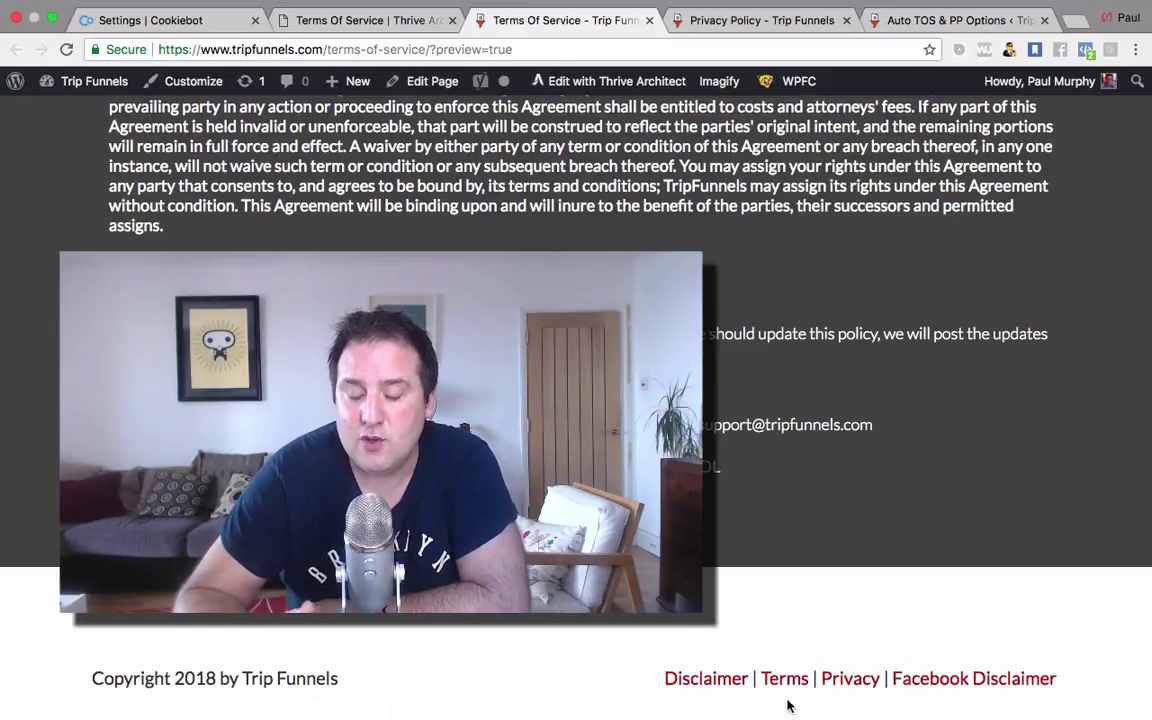
{"action": "scroll", "coordinate": [787, 706], "scroll_direction": "up", "scroll_amount": 20}
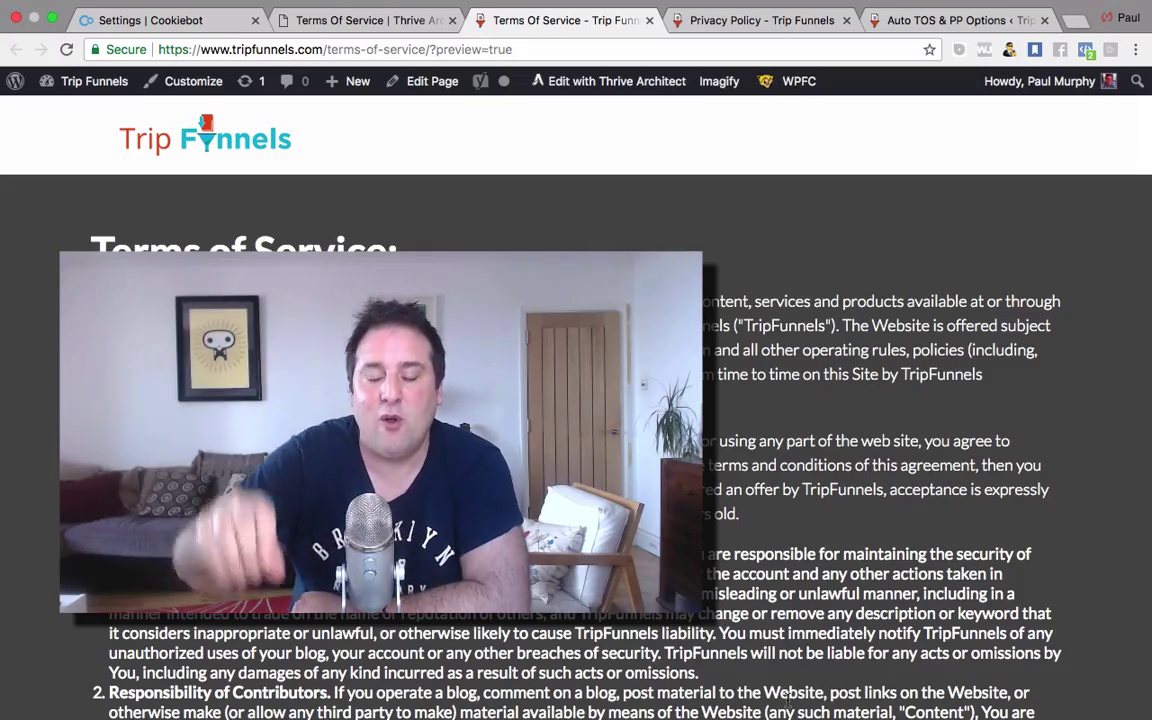
{"action": "scroll", "coordinate": [789, 700], "scroll_direction": "down", "scroll_amount": 15}
{"action": "scroll", "coordinate": [789, 700], "scroll_direction": "up", "scroll_amount": 20}
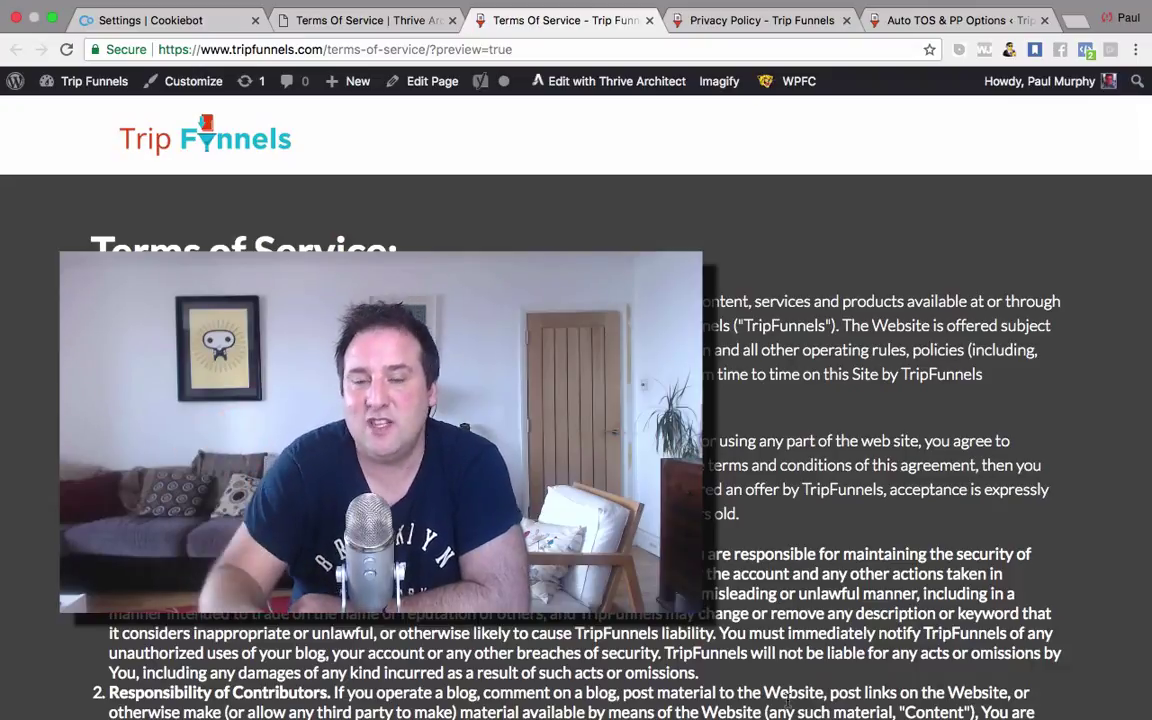
{"action": "mouse_move", "coordinate": [838, 706]}
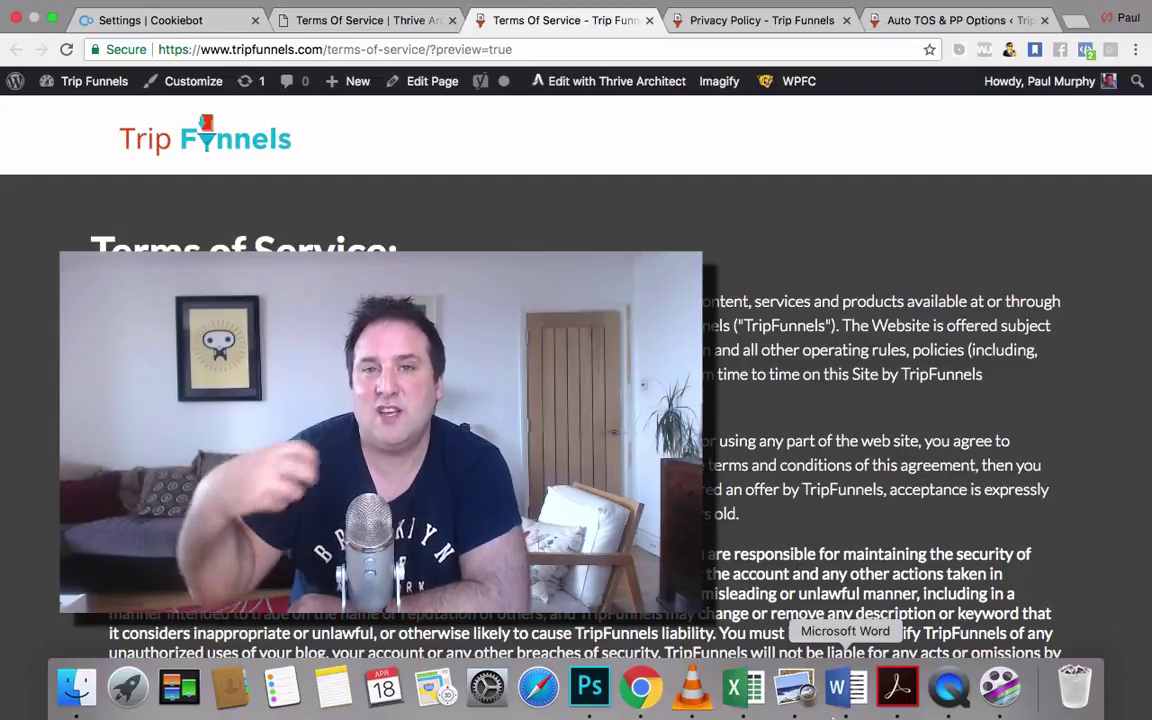
{"action": "scroll", "coordinate": [576, 400], "scroll_direction": "down", "scroll_amount": 2}
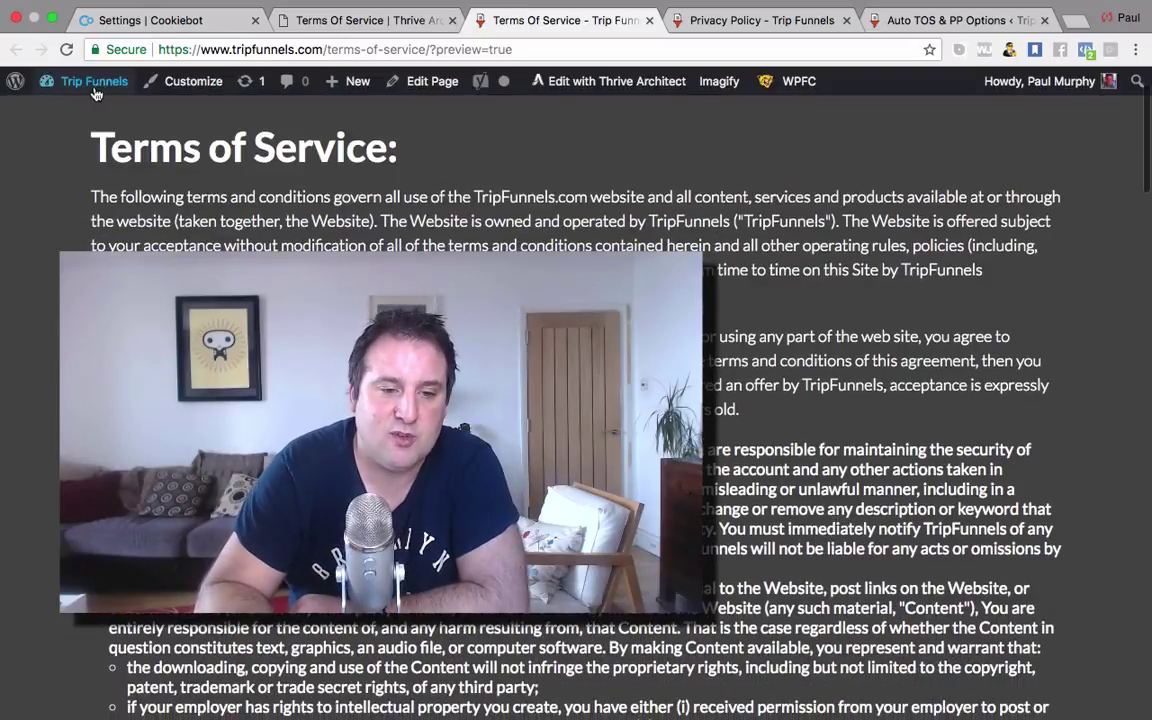
Step: Go to the site's WordPress dashboard and review the list of installed plugins
{"action": "mouse_move", "coordinate": [69, 92]}
{"action": "left_click", "coordinate": [70, 115]}
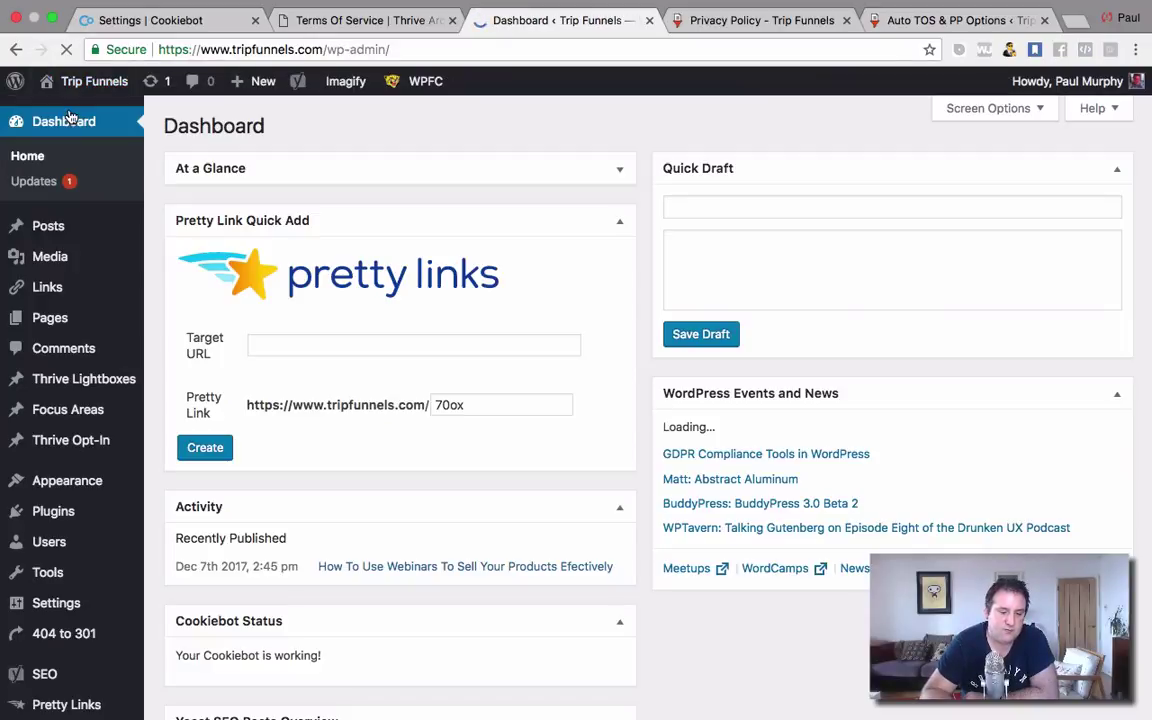
{"action": "mouse_move", "coordinate": [77, 511]}
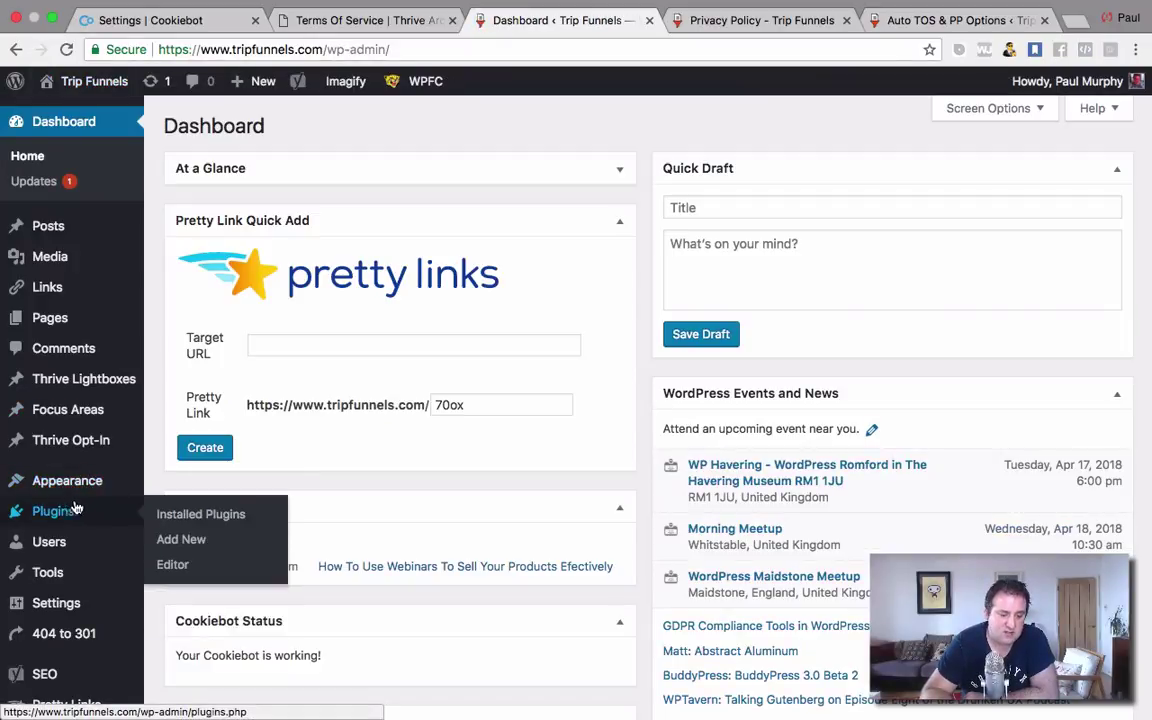
{"action": "left_click", "coordinate": [190, 513]}
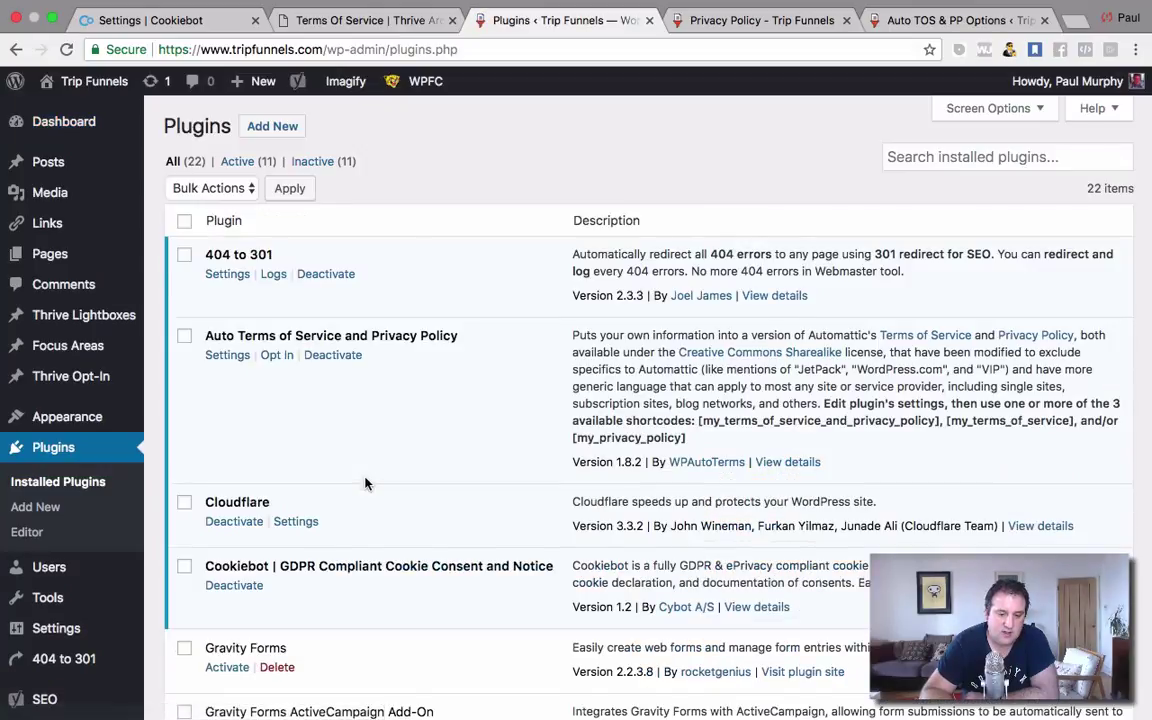
{"action": "scroll", "coordinate": [365, 483], "scroll_direction": "down", "scroll_amount": 5}
{"action": "scroll", "coordinate": [365, 483], "scroll_direction": "down", "scroll_amount": 5}
{"action": "scroll", "coordinate": [365, 483], "scroll_direction": "up", "scroll_amount": 10}
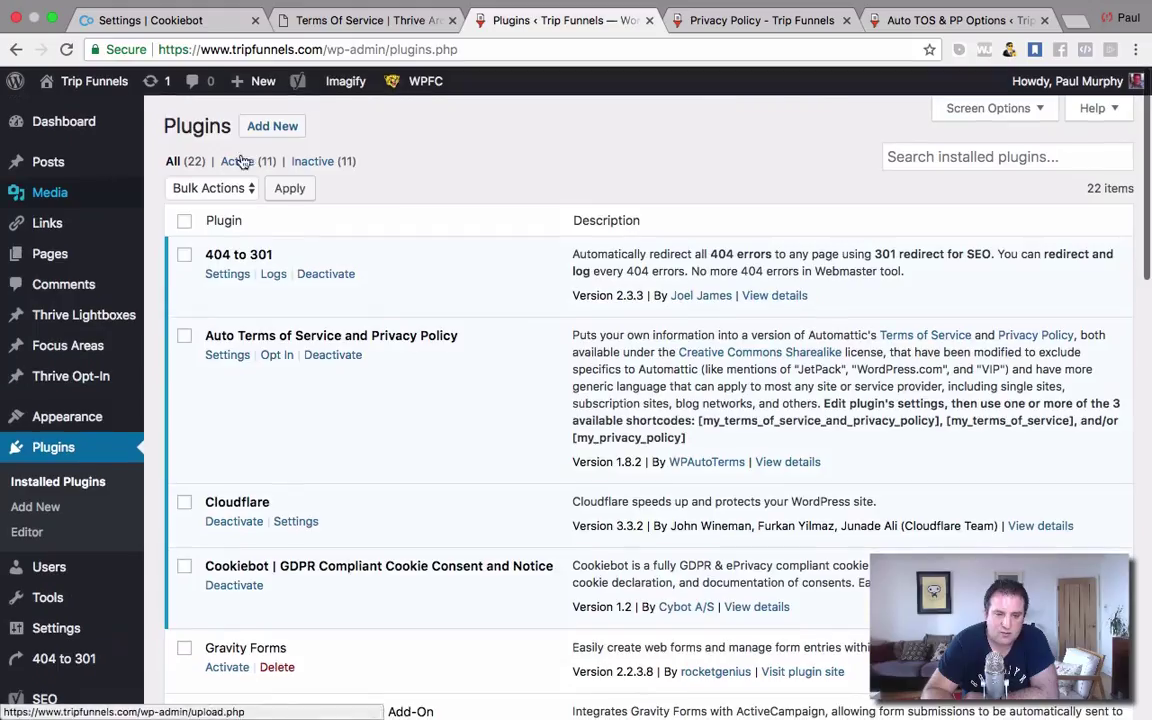
Step: Look for a cookie consent plugin to add by searching for "cookie" and "cookiebot"
{"action": "left_click", "coordinate": [268, 131]}
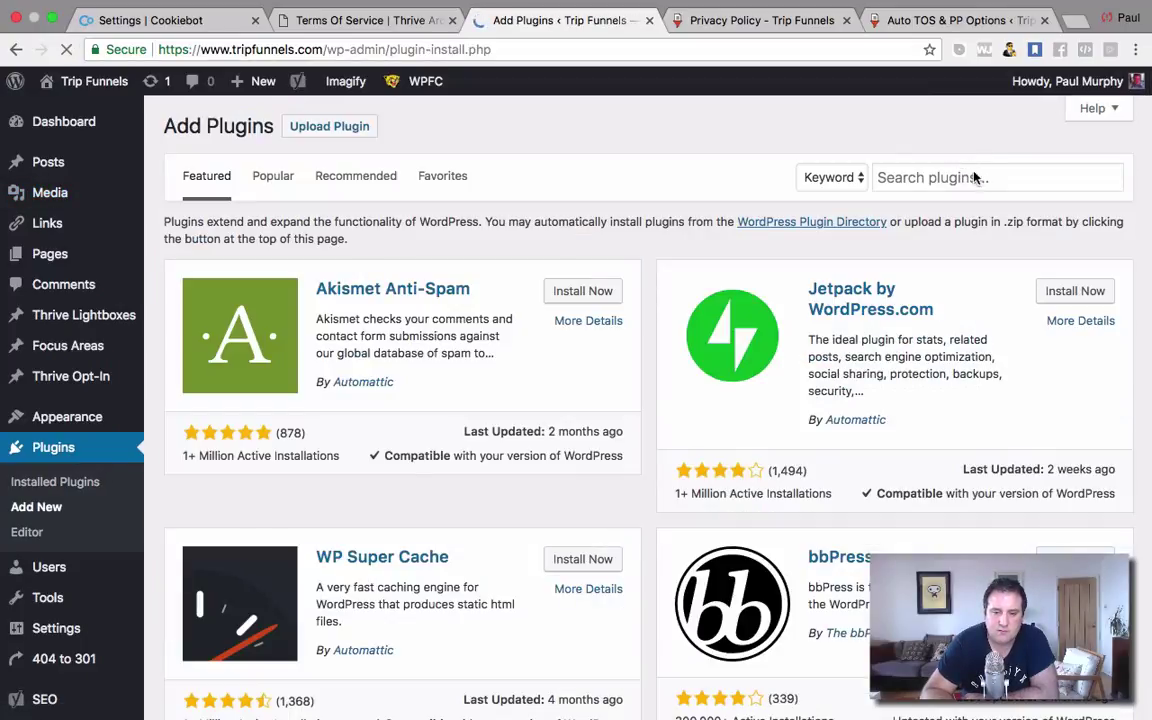
{"action": "left_click", "coordinate": [975, 177]}
{"action": "type", "text": "coo"}
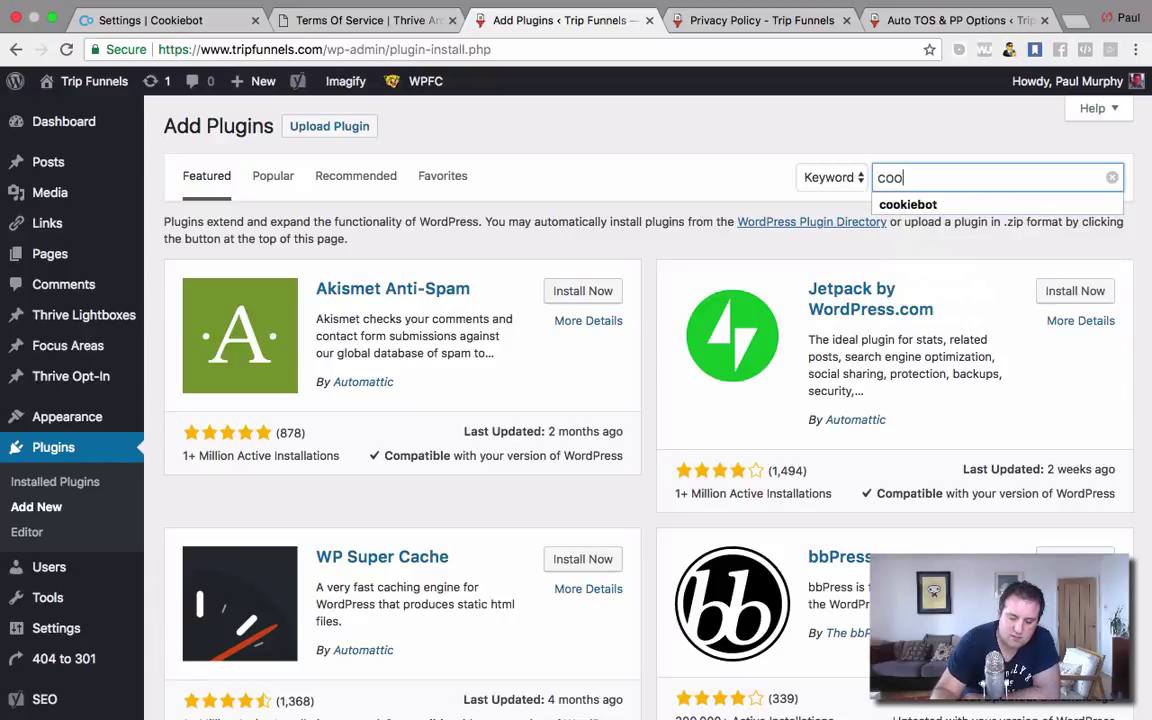
{"action": "type", "text": "kie"}
{"action": "key", "text": "Return"}
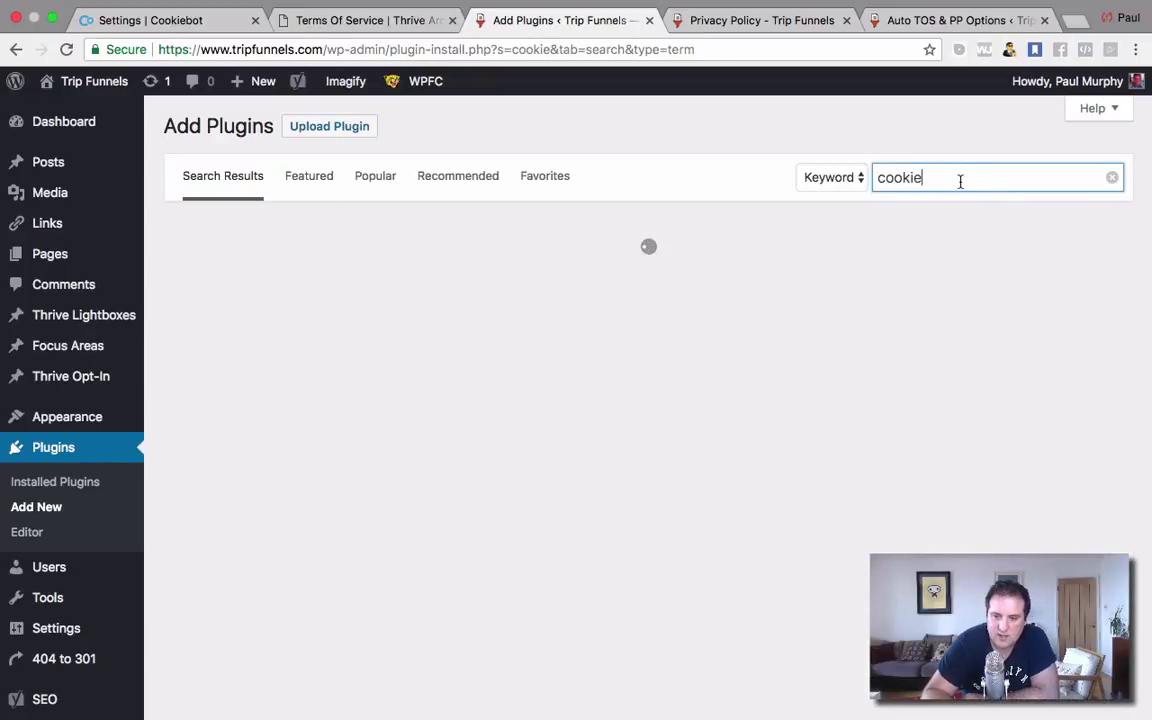
{"action": "left_click", "coordinate": [960, 181]}
{"action": "left_click", "coordinate": [936, 210]}
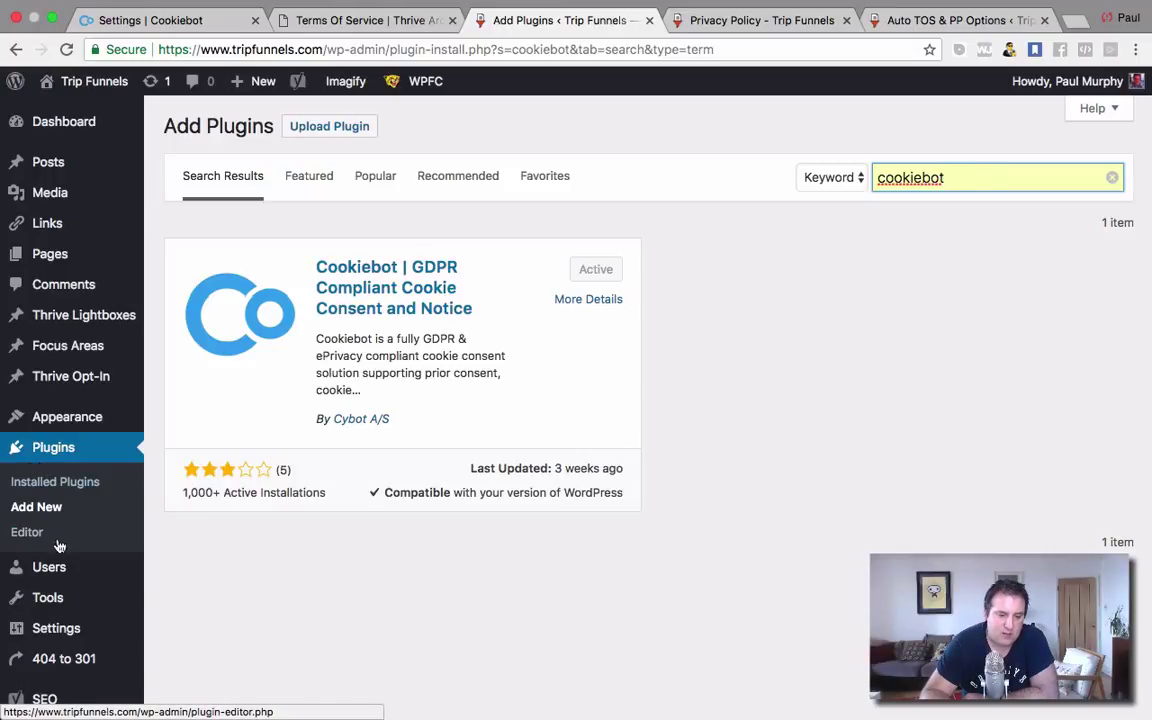
Step: Return to the installed plugins and open the Cookiebot plugin's settings page
{"action": "left_click", "coordinate": [61, 488]}
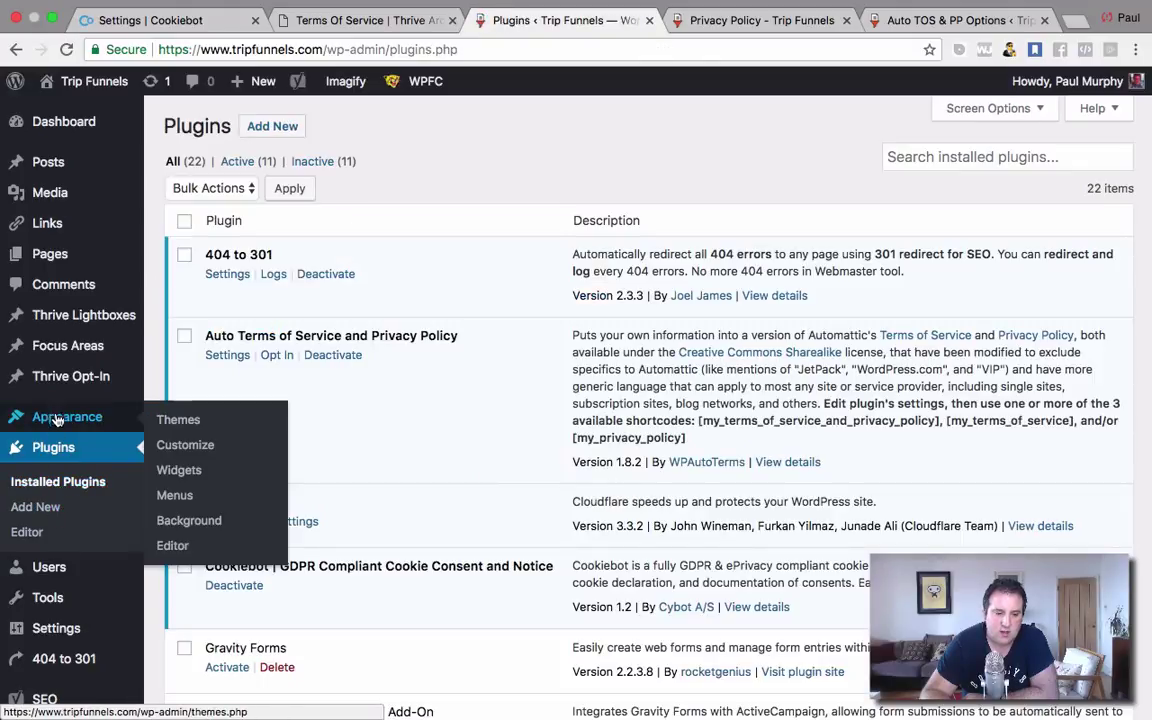
{"action": "scroll", "coordinate": [62, 497], "scroll_direction": "down", "scroll_amount": 1}
{"action": "scroll", "coordinate": [62, 497], "scroll_direction": "down", "scroll_amount": 3}
{"action": "mouse_move", "coordinate": [70, 500]}
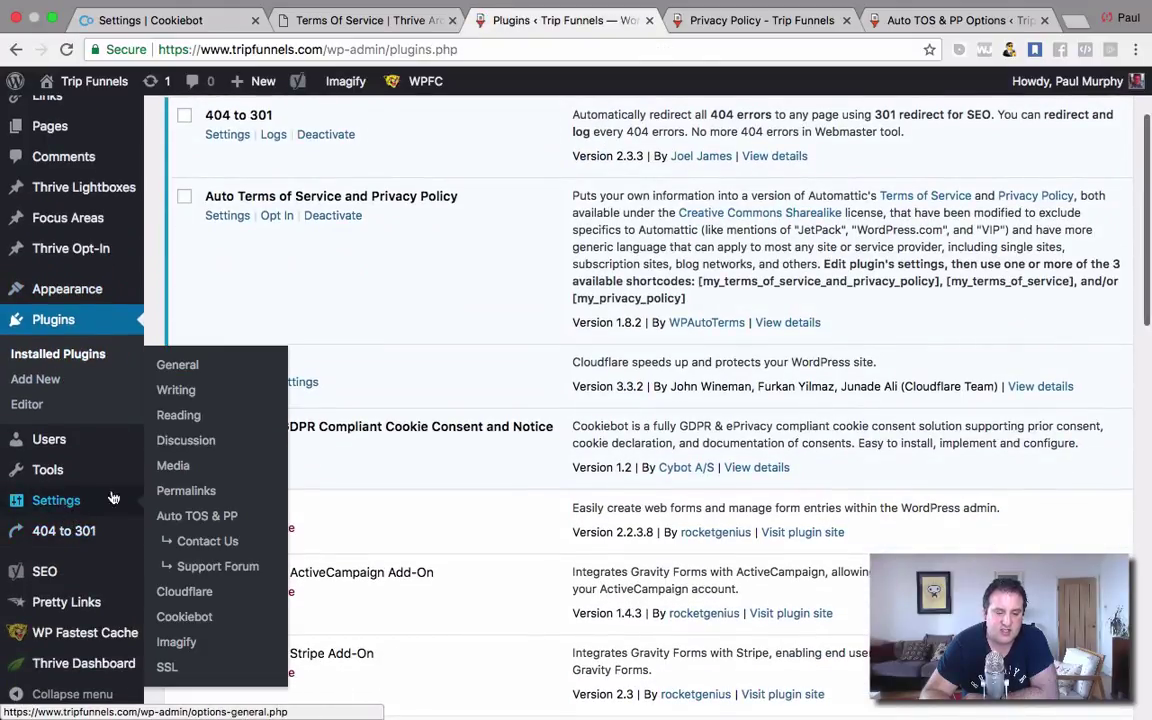
{"action": "left_click", "coordinate": [193, 620]}
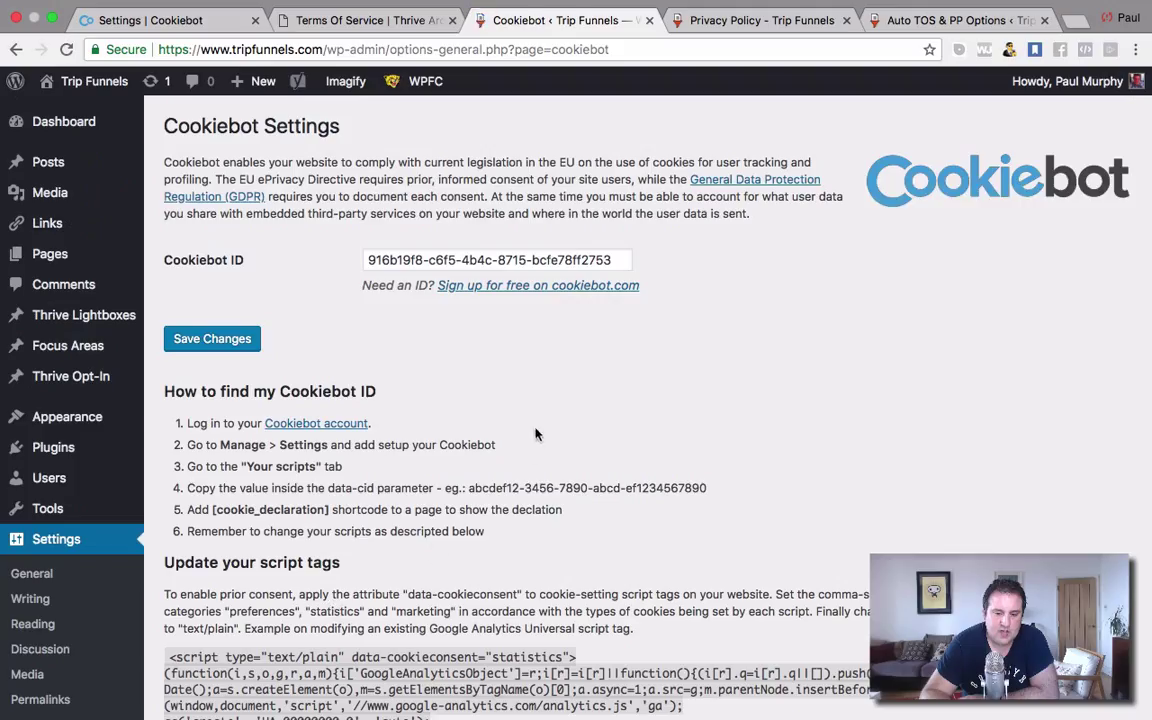
Step: Follow the plugin's Cookiebot sign-up link and log in to the existing account with the prefilled credentials
{"action": "left_click", "coordinate": [539, 287]}
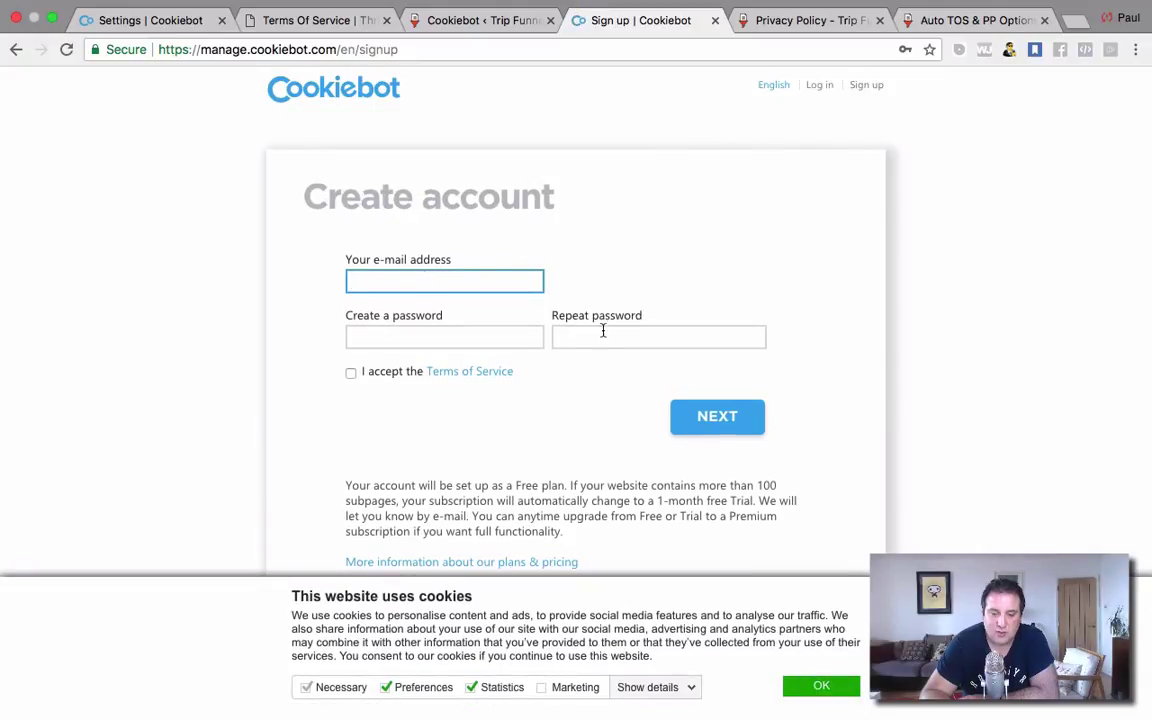
{"action": "left_click", "coordinate": [815, 85]}
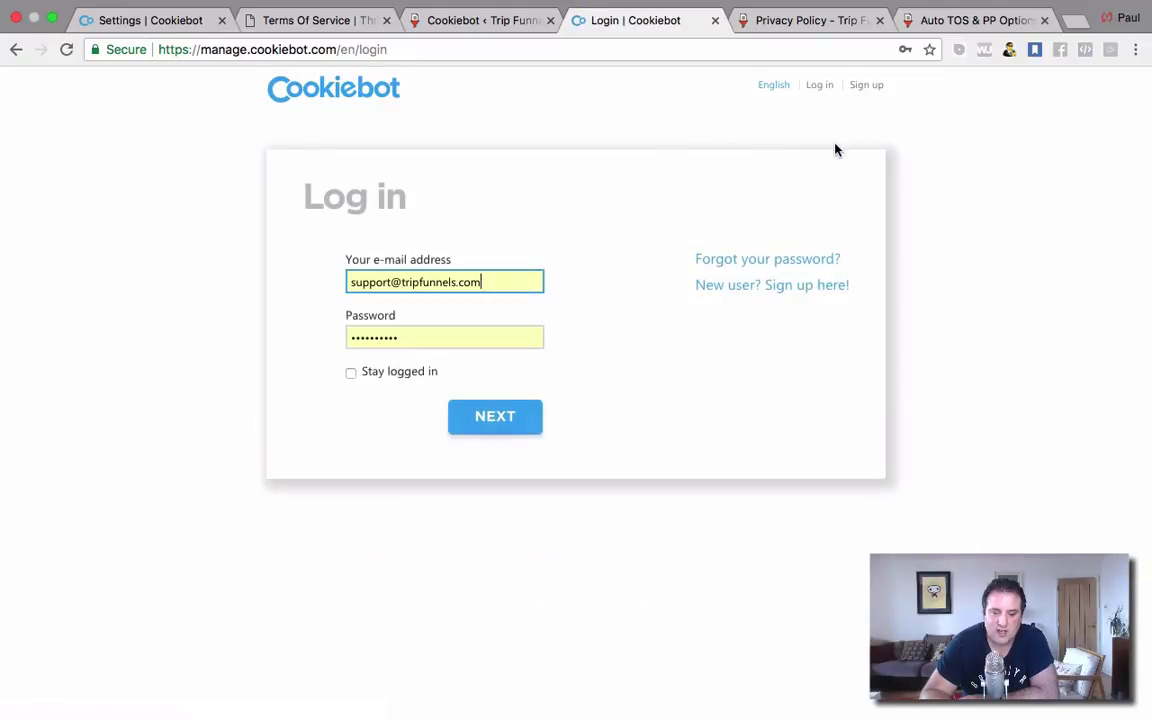
{"action": "left_click", "coordinate": [510, 411]}
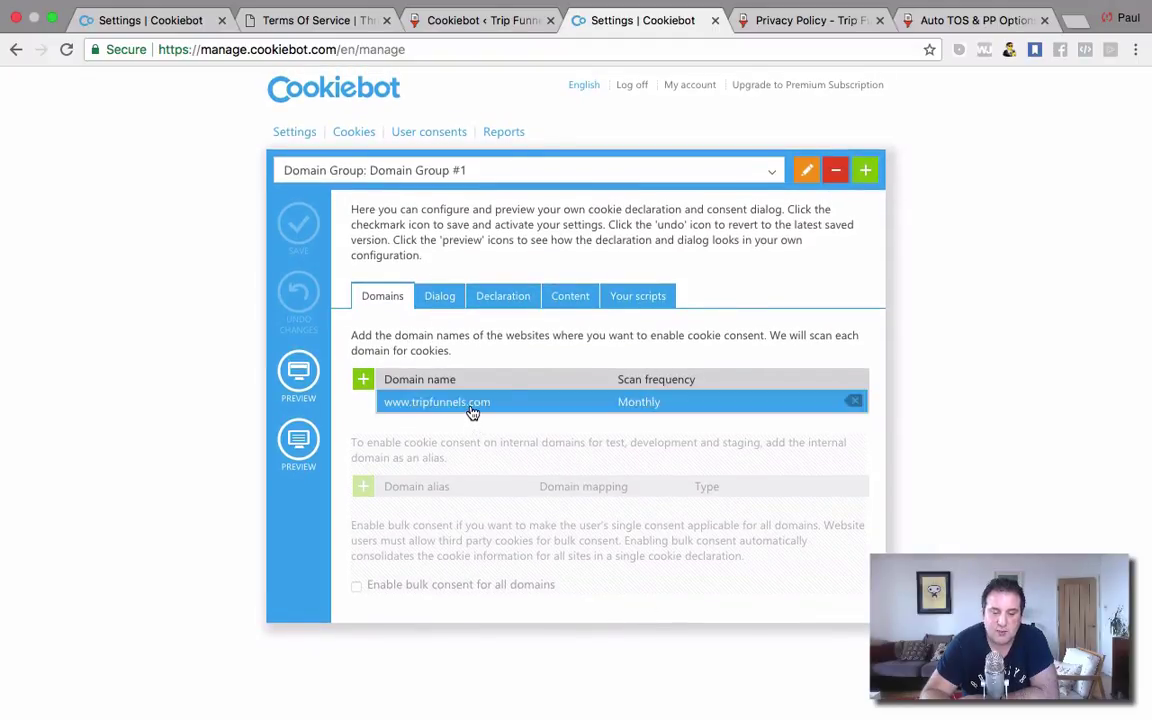
Step: Open the consent dialog settings of the domain group and review the template, method and default checkboxes
{"action": "left_click", "coordinate": [449, 300]}
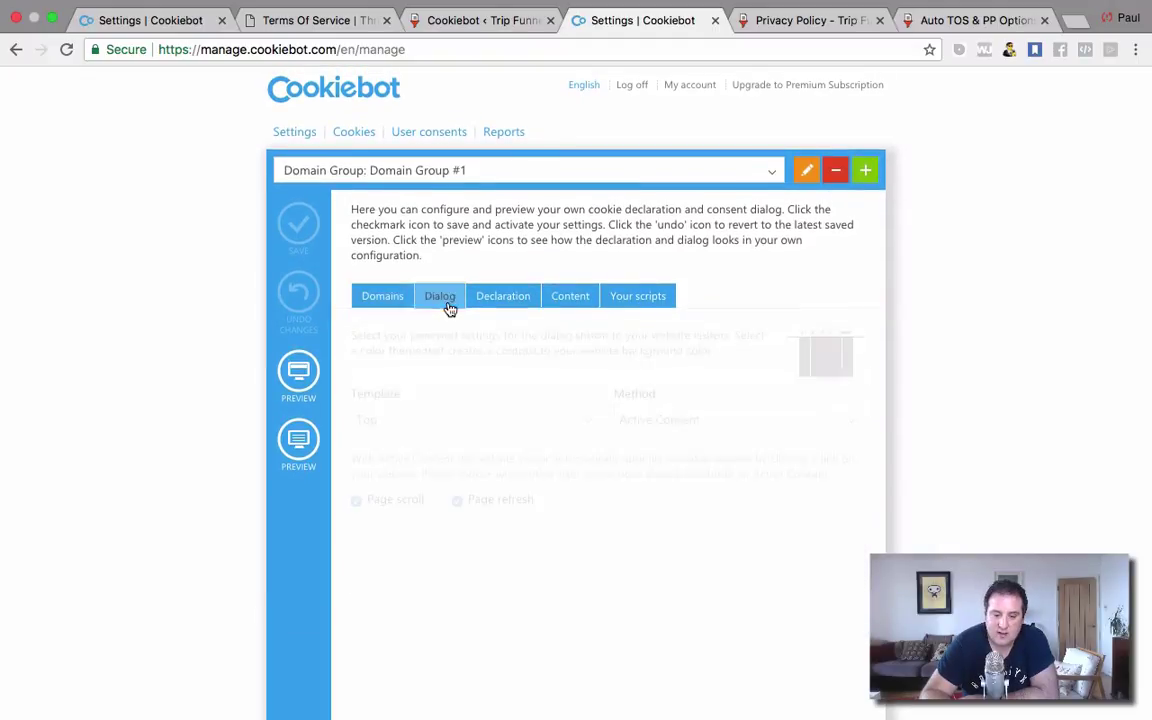
{"action": "scroll", "coordinate": [520, 370], "scroll_direction": "down", "scroll_amount": 5}
{"action": "scroll", "coordinate": [520, 402], "scroll_direction": "up", "scroll_amount": 2}
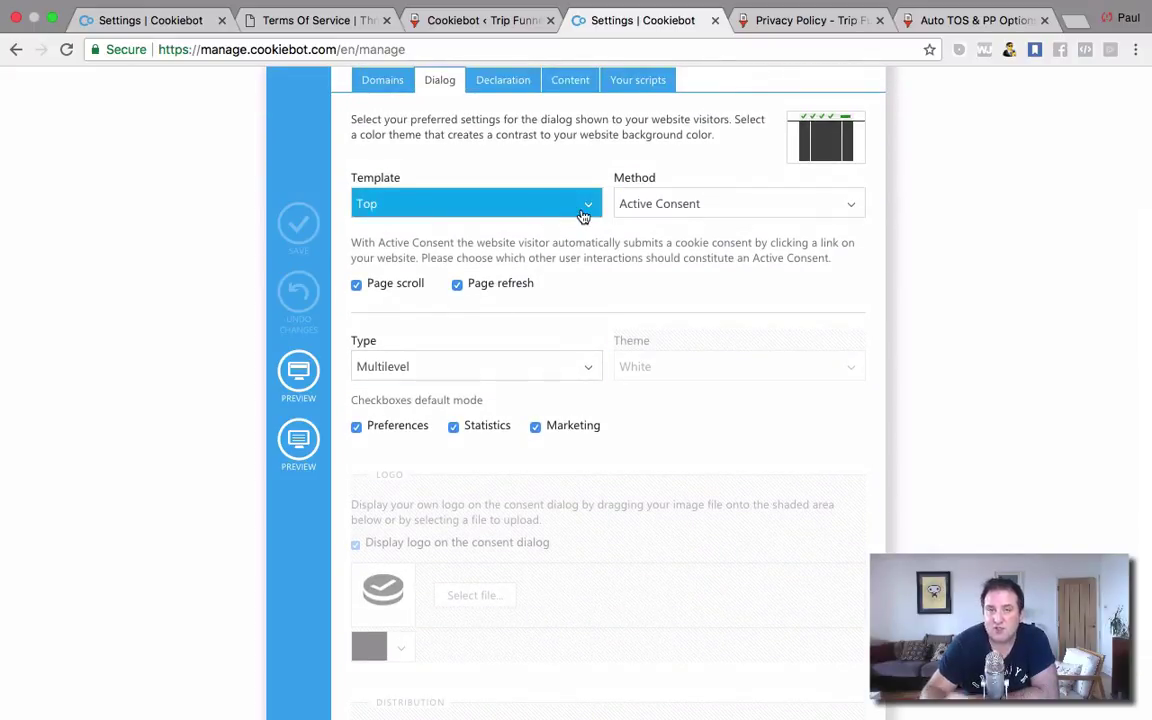
{"action": "scroll", "coordinate": [595, 366], "scroll_direction": "down", "scroll_amount": 2}
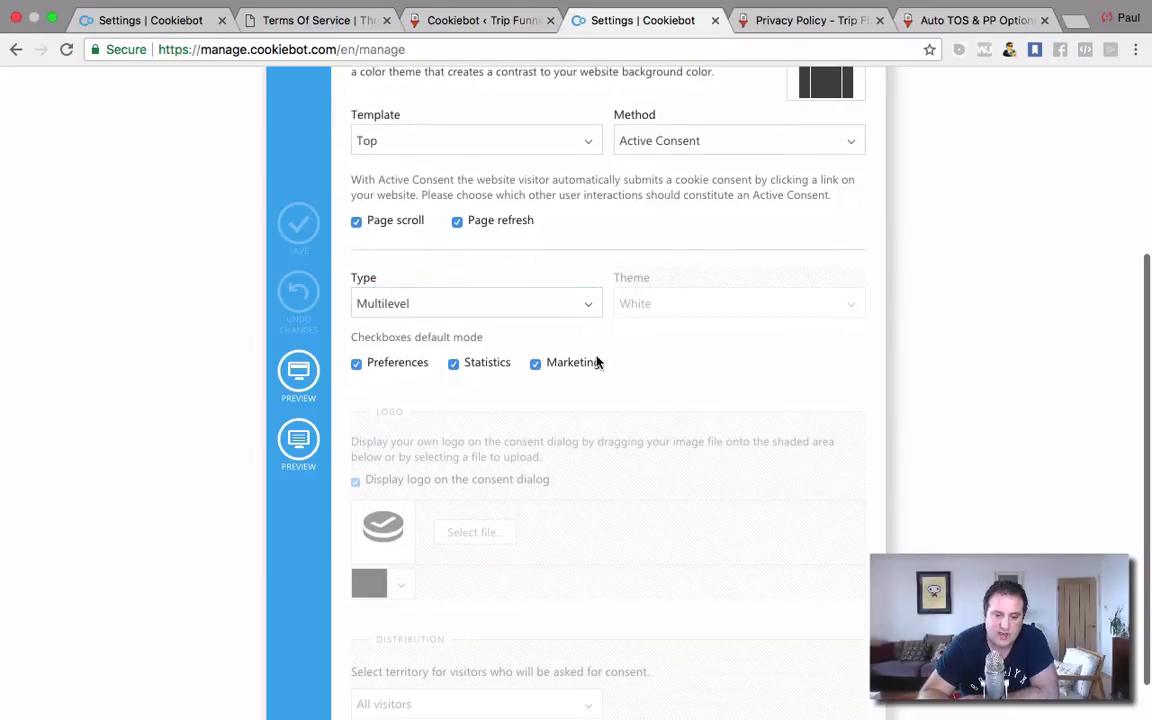
Step: Review the available Type options for the consent dialog, leave Multilevel selected and dismiss the Premium subscription notice
{"action": "left_click", "coordinate": [584, 316]}
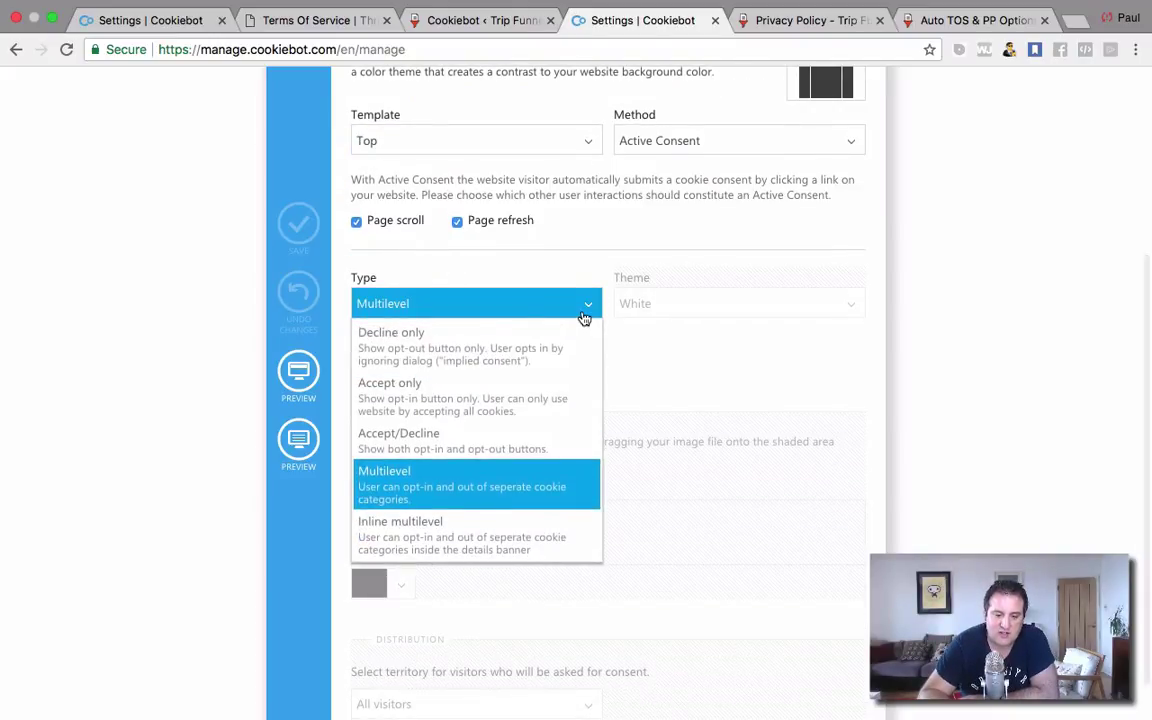
{"action": "left_click", "coordinate": [584, 317]}
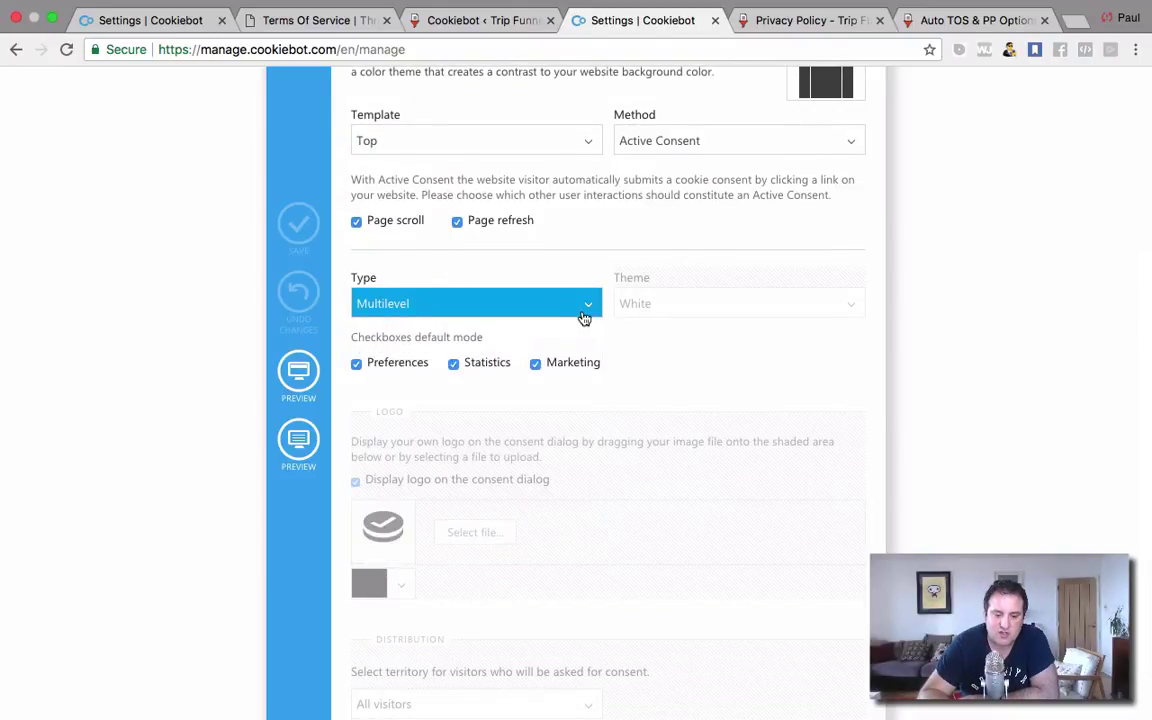
{"action": "left_click", "coordinate": [500, 298]}
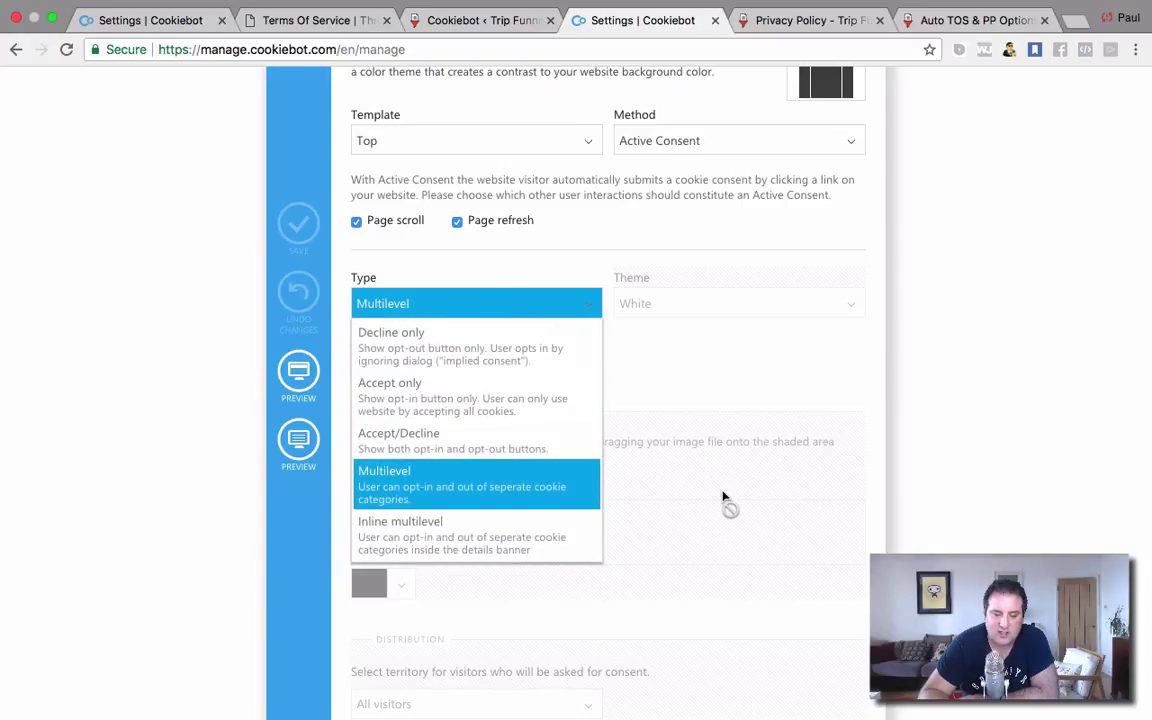
{"action": "left_click", "coordinate": [672, 504]}
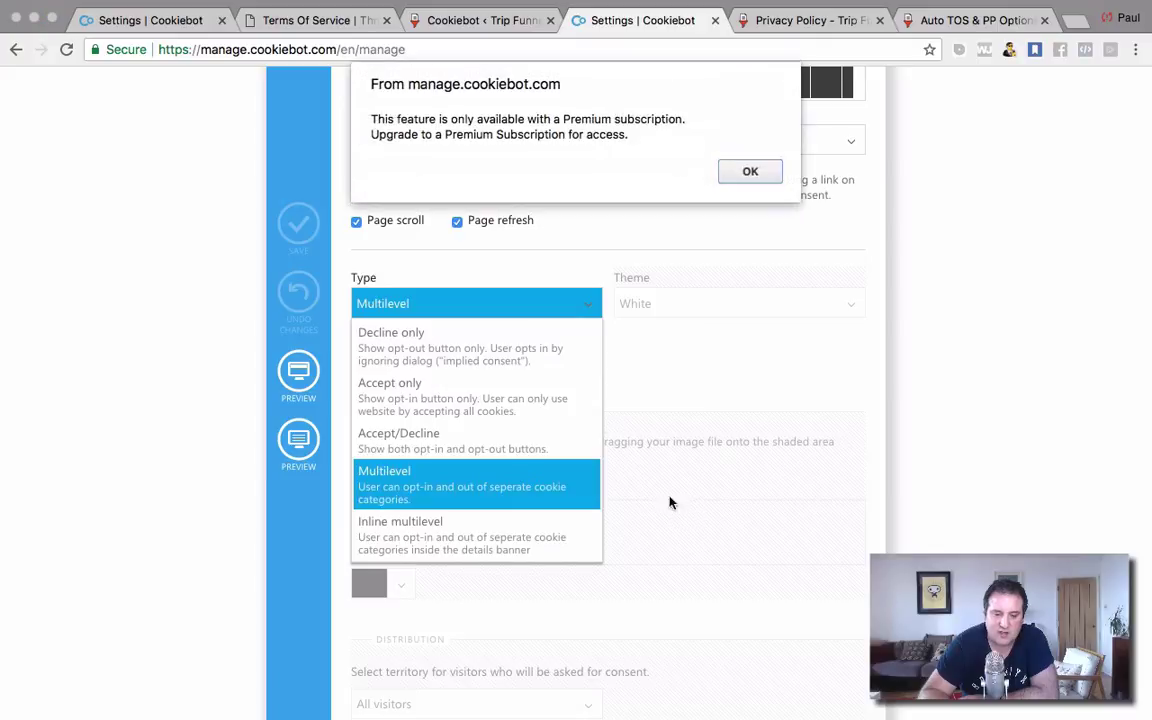
{"action": "left_click", "coordinate": [751, 171]}
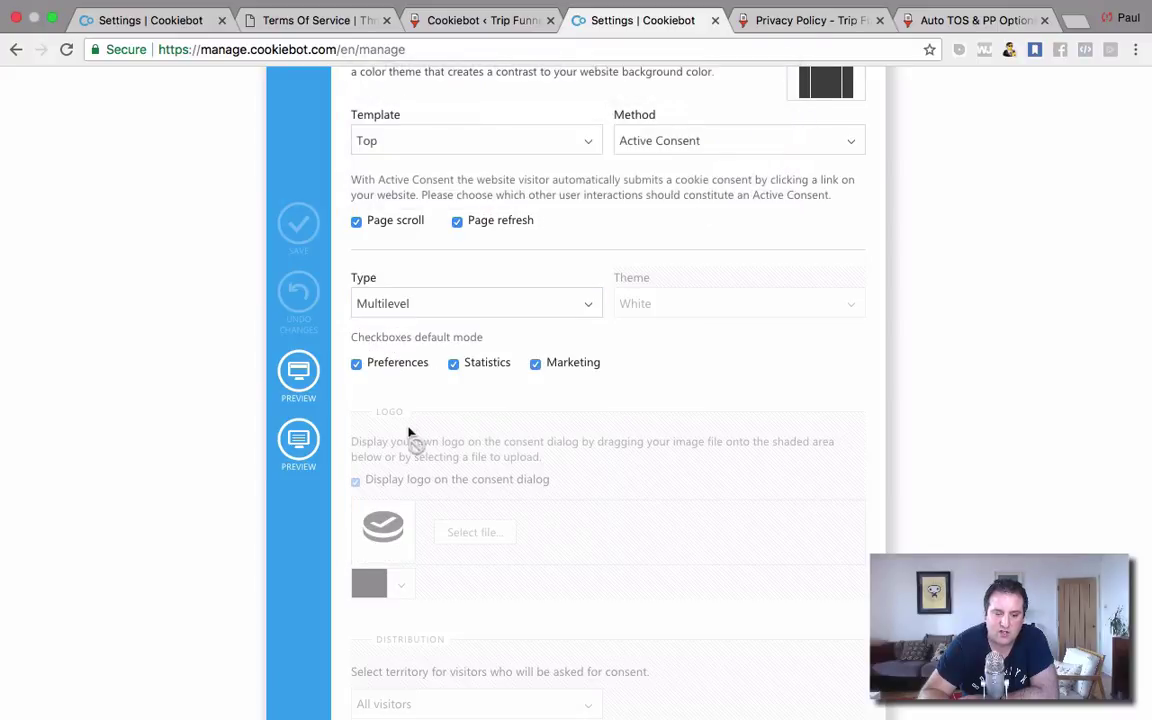
Step: Preview the consent dialog with the Multilevel type and accept its cookies to dismiss it
{"action": "left_click", "coordinate": [303, 383]}
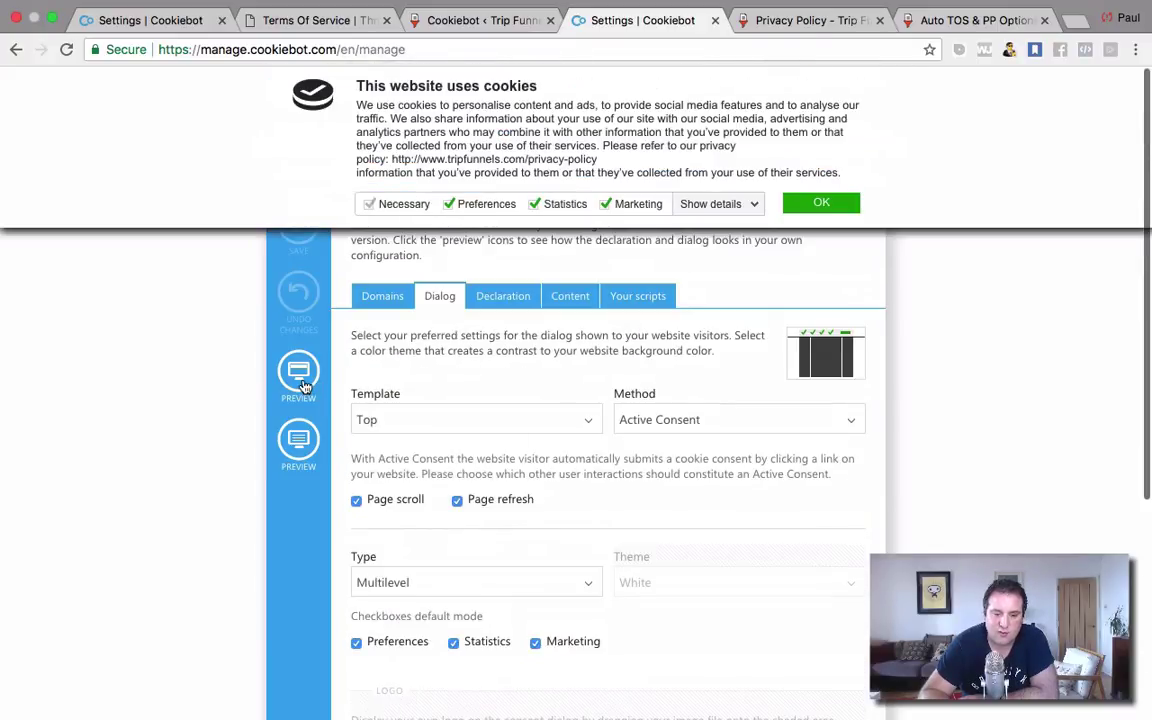
{"action": "left_click", "coordinate": [817, 204]}
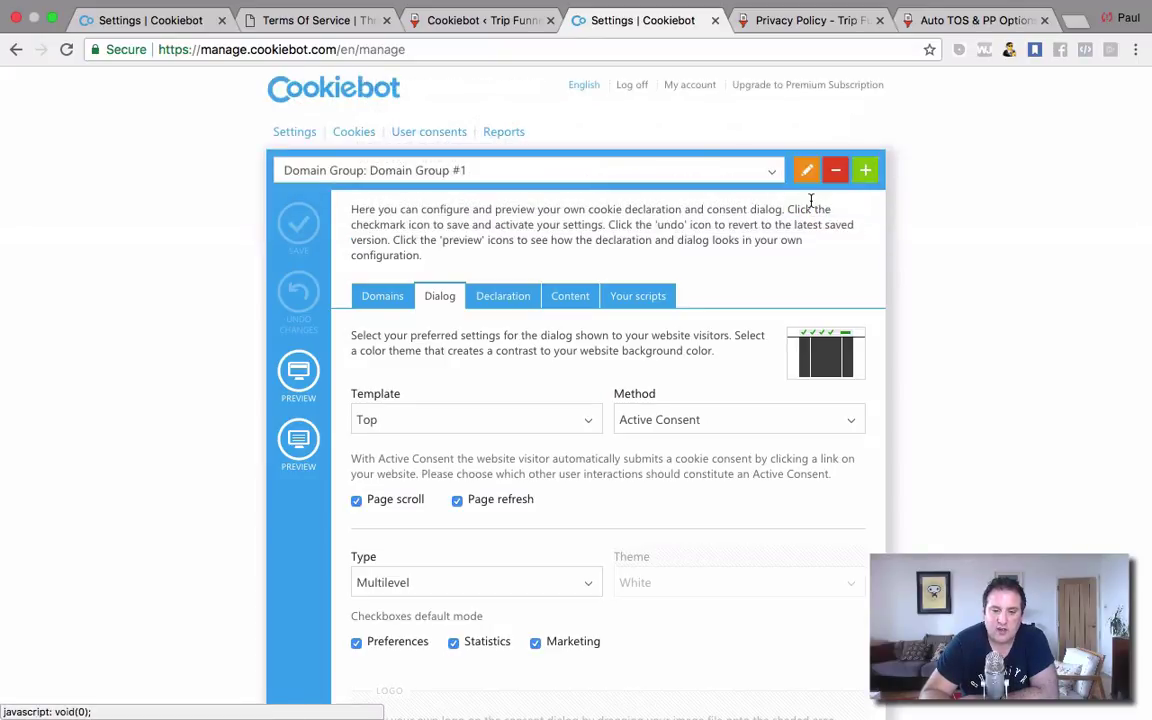
Step: Try the Decline only type with a preview of the consent dialog, and switch the type back to Multilevel
{"action": "scroll", "coordinate": [555, 440], "scroll_direction": "down", "scroll_amount": 3}
{"action": "left_click", "coordinate": [553, 442]}
{"action": "left_click", "coordinate": [517, 487]}
{"action": "scroll", "coordinate": [689, 121], "scroll_direction": "up", "scroll_amount": 1}
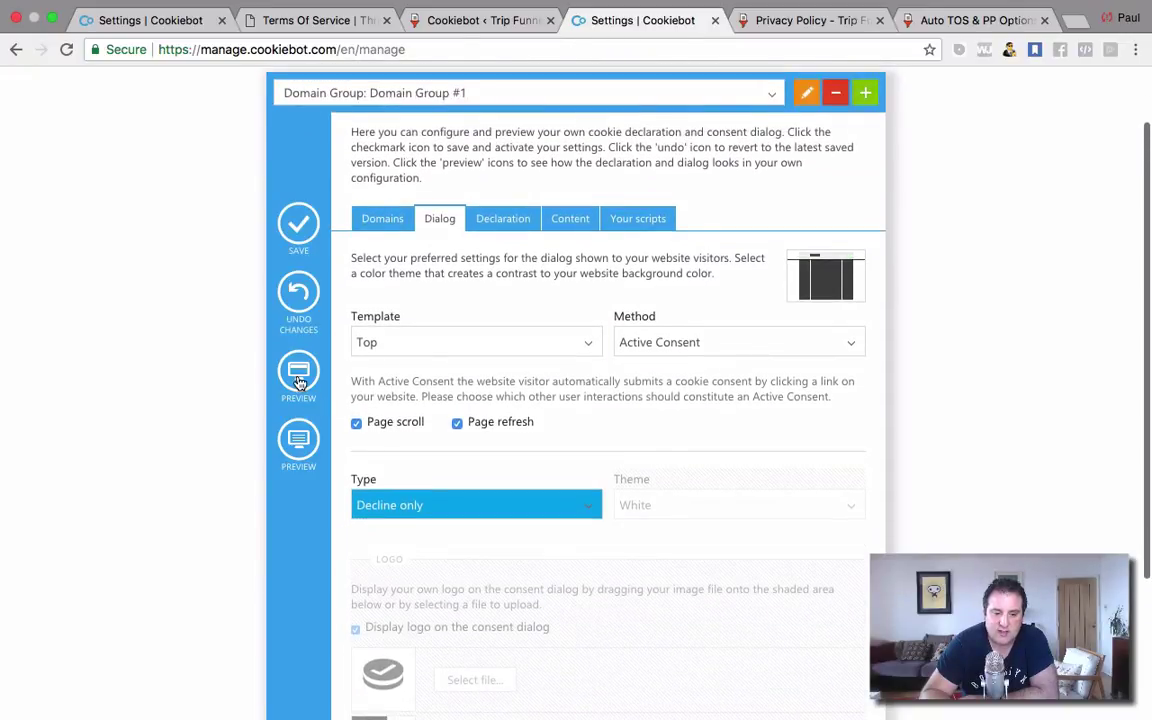
{"action": "left_click", "coordinate": [298, 378]}
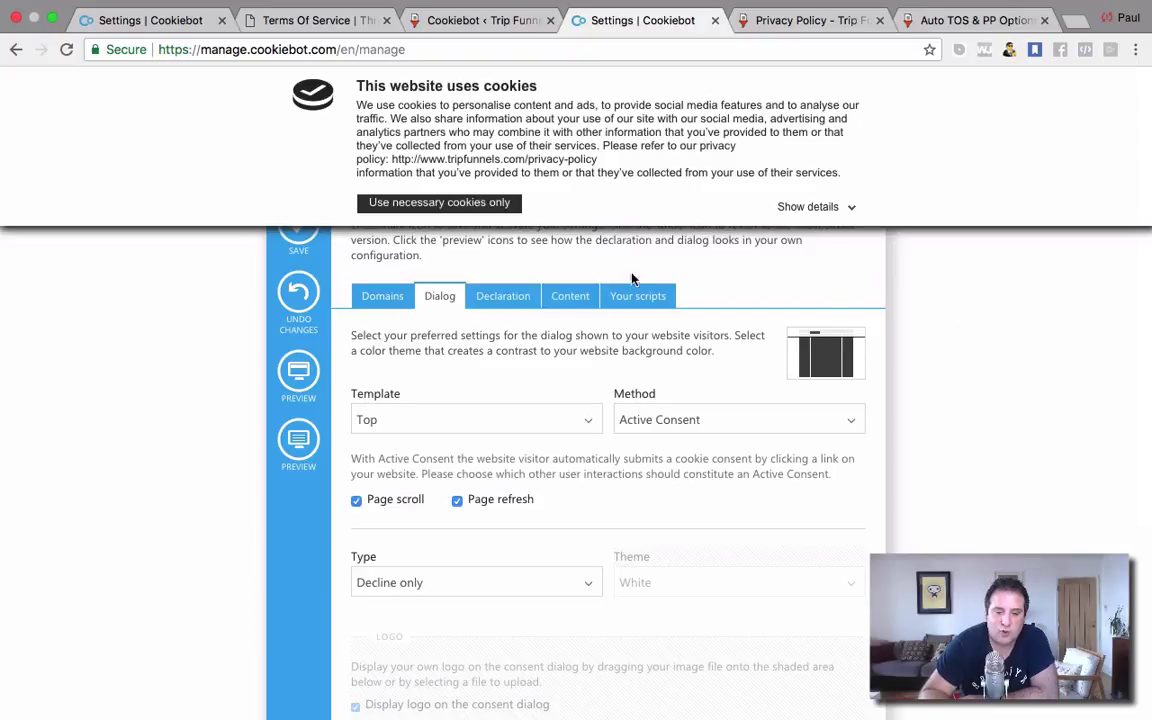
{"action": "scroll", "coordinate": [469, 450], "scroll_direction": "down", "scroll_amount": 2}
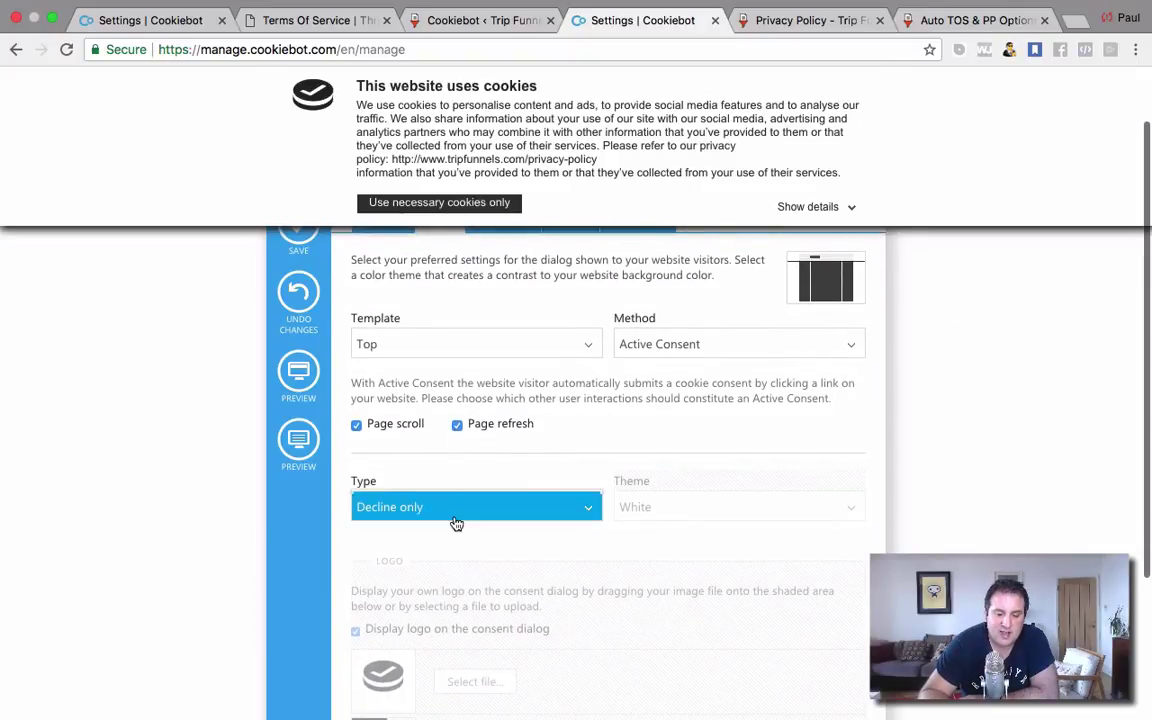
{"action": "left_click", "coordinate": [455, 520]}
{"action": "left_click", "coordinate": [445, 417]}
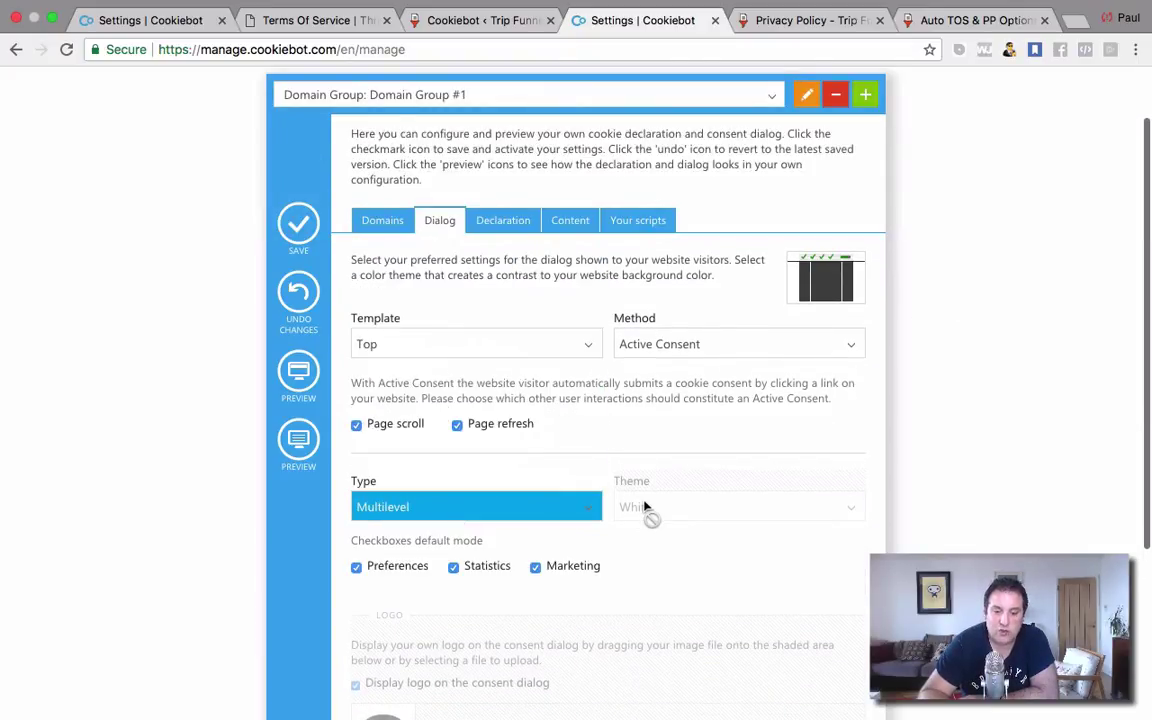
Step: Review the rest of the dialog settings and the domain group's declaration, content, scripts and domains settings
{"action": "scroll", "coordinate": [645, 507], "scroll_direction": "up", "scroll_amount": 1}
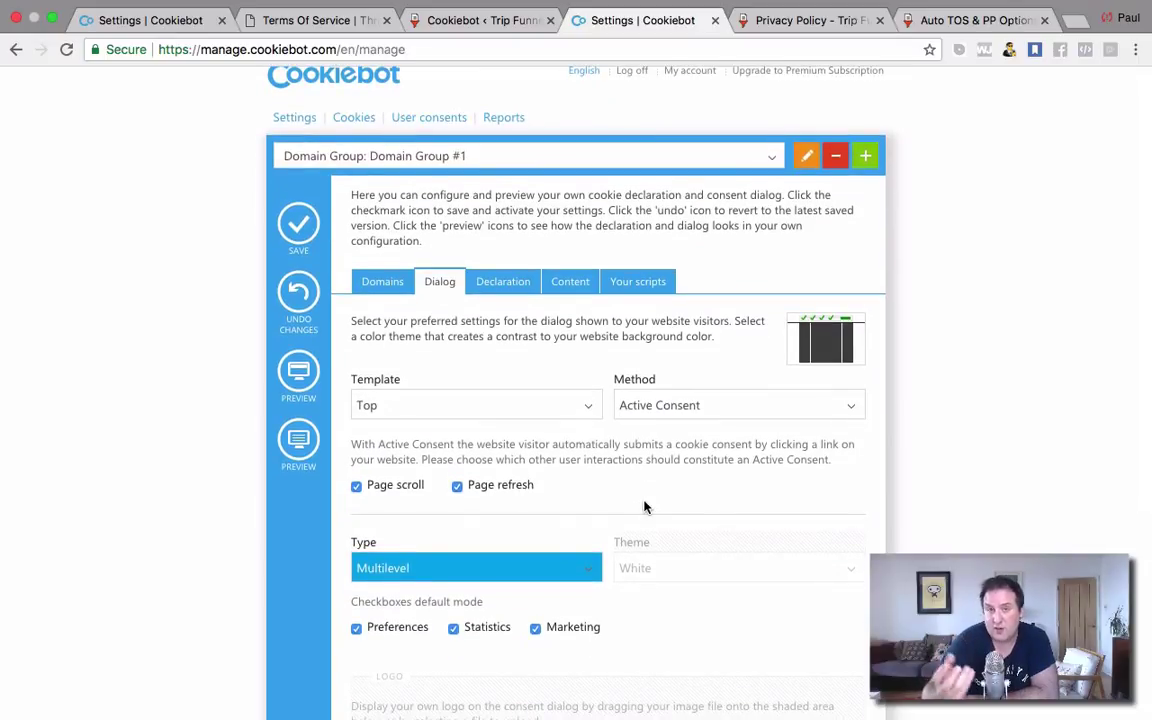
{"action": "scroll", "coordinate": [620, 497], "scroll_direction": "down", "scroll_amount": 5}
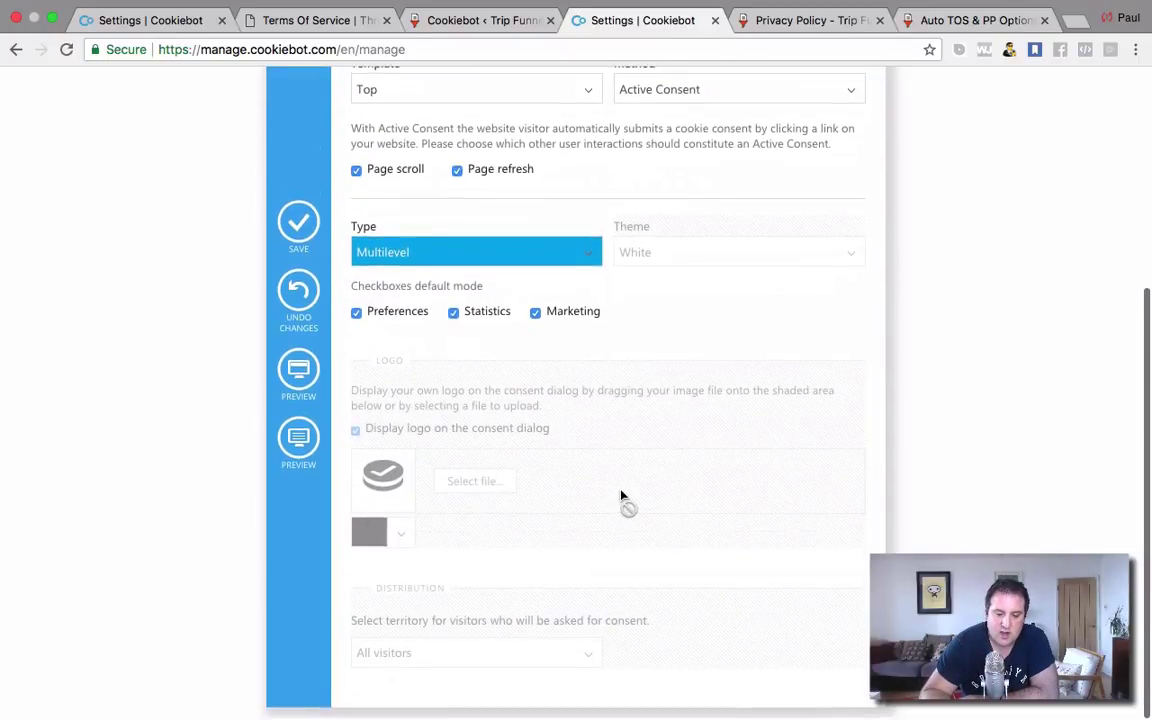
{"action": "scroll", "coordinate": [620, 497], "scroll_direction": "up", "scroll_amount": 3}
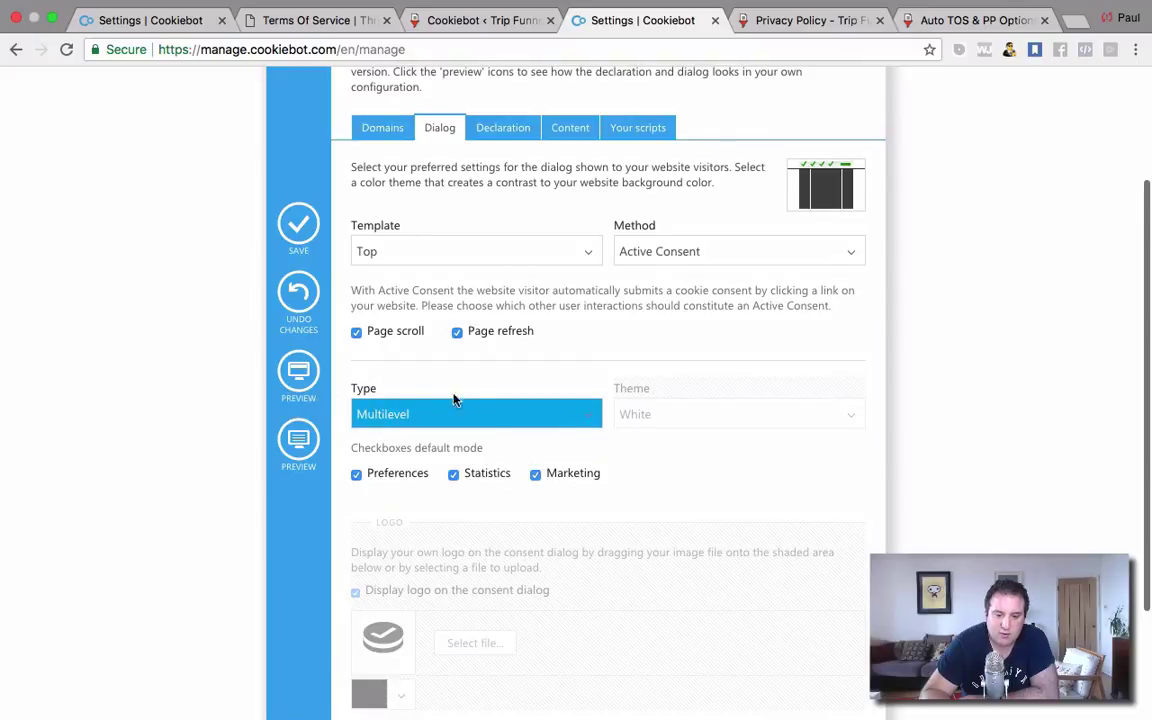
{"action": "scroll", "coordinate": [497, 313], "scroll_direction": "up", "scroll_amount": 1}
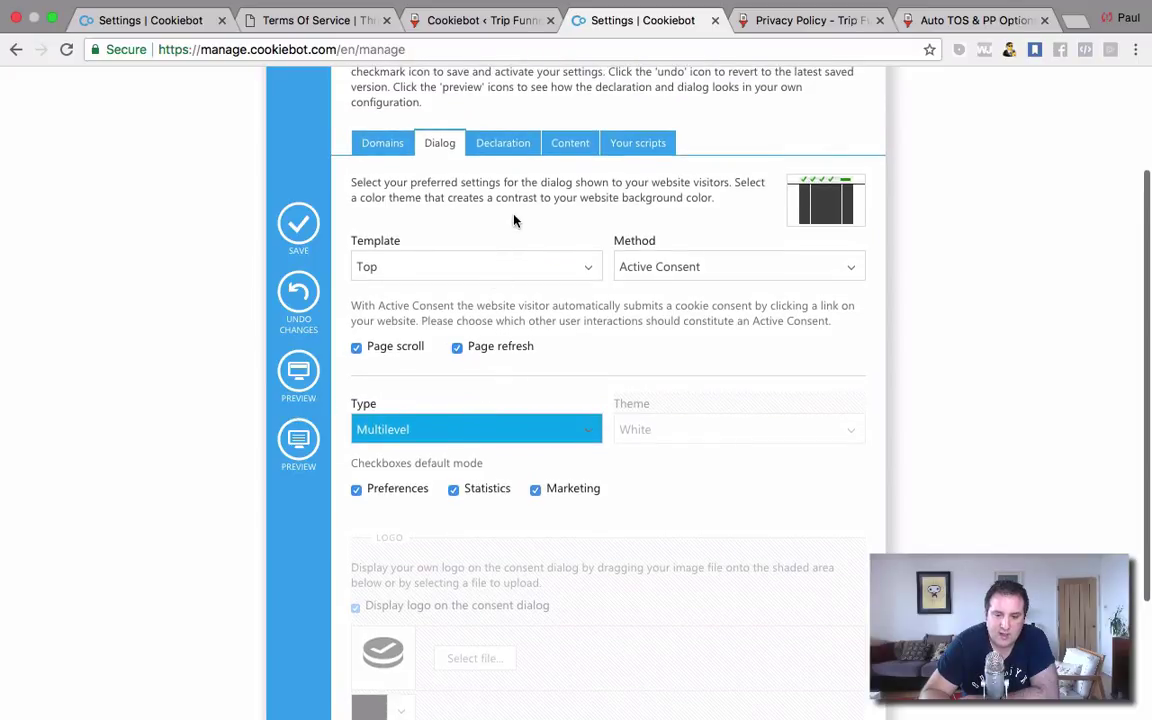
{"action": "left_click", "coordinate": [500, 152]}
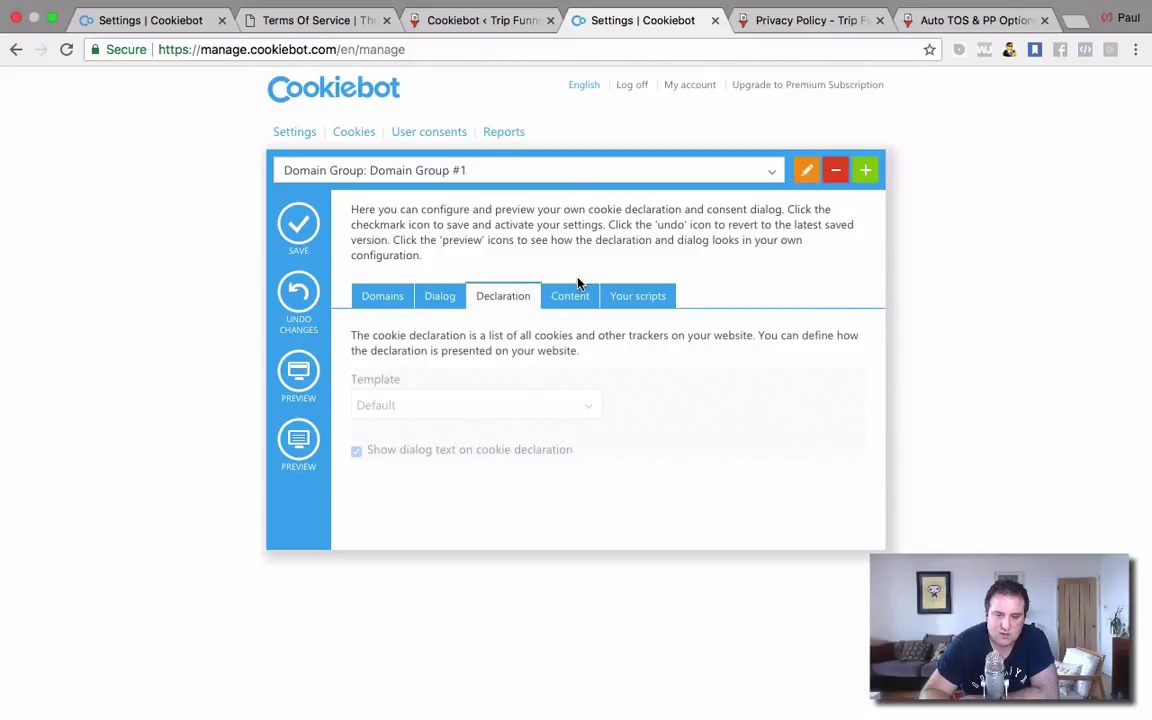
{"action": "left_click", "coordinate": [575, 296]}
{"action": "left_click", "coordinate": [633, 297]}
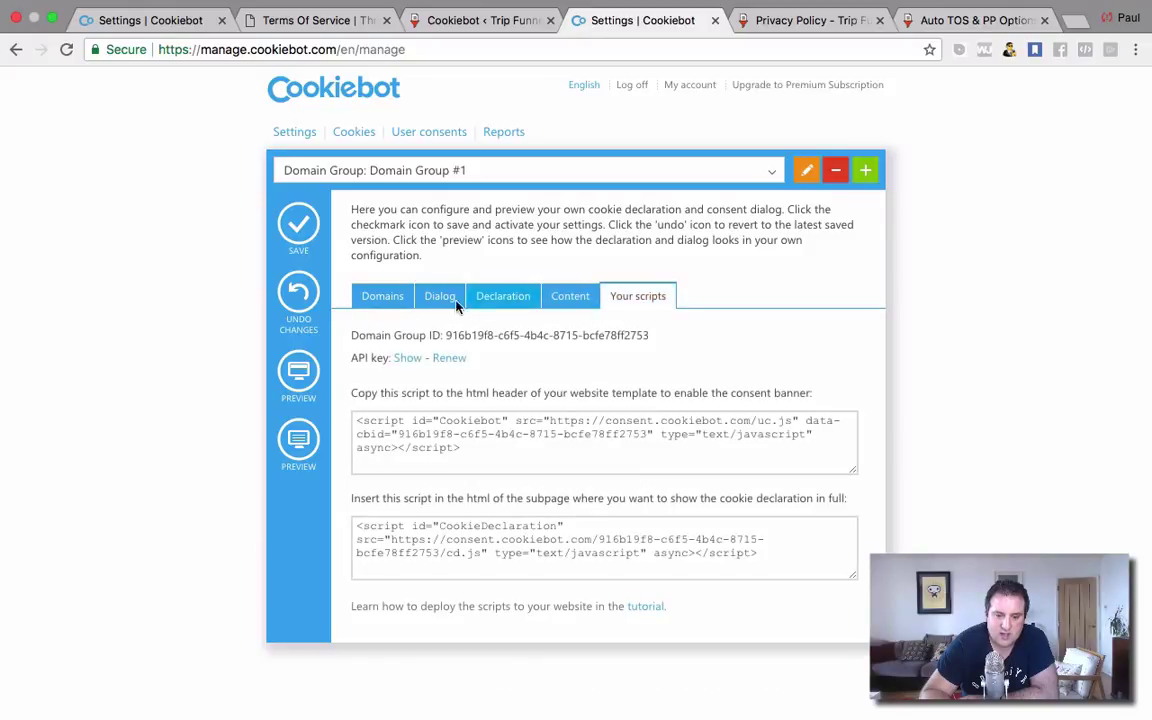
{"action": "left_click", "coordinate": [384, 301]}
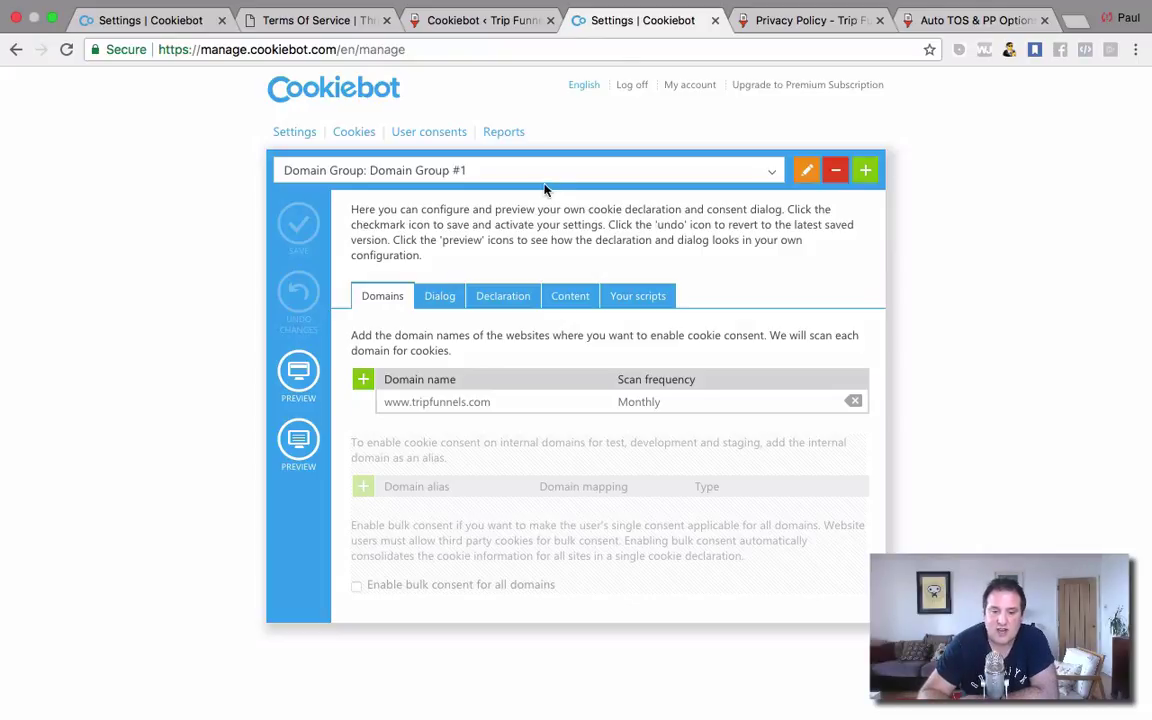
Step: Examine the Cookiebot plugin page's instruction for showing the declaration on a page with the [cookie_declaration] shortcode
{"action": "left_click", "coordinate": [758, 40]}
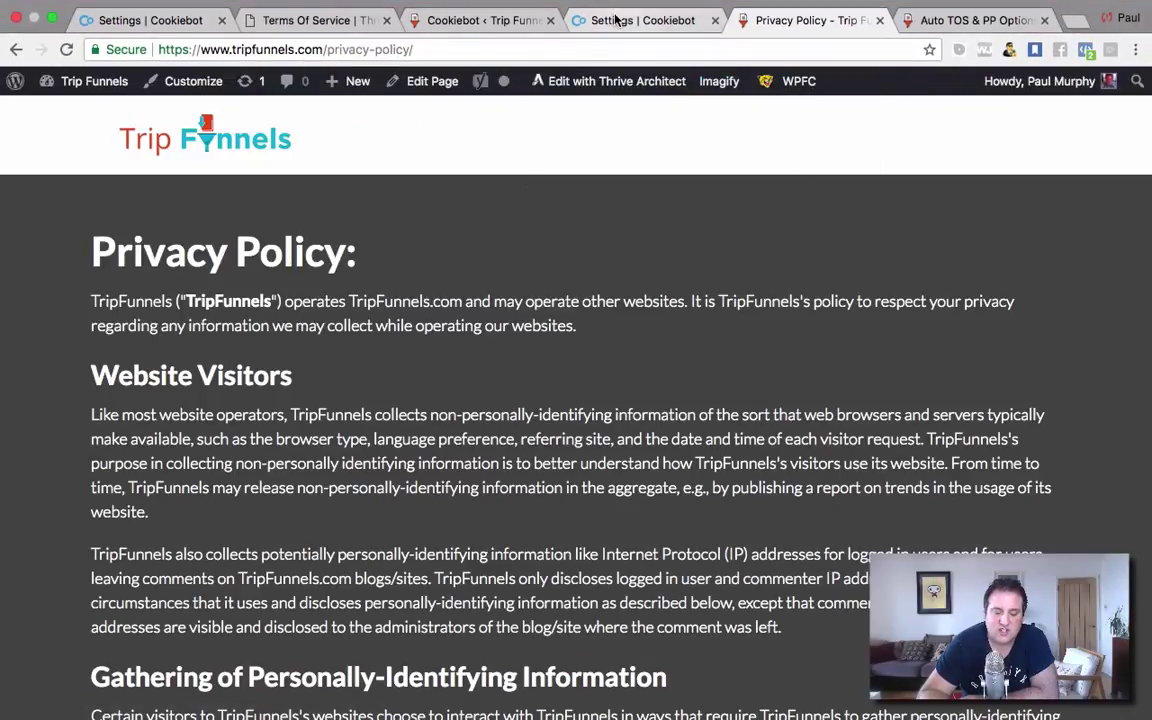
{"action": "left_click", "coordinate": [608, 28]}
{"action": "left_click", "coordinate": [465, 24]}
{"action": "scroll", "coordinate": [339, 292], "scroll_direction": "down", "scroll_amount": 2}
{"action": "left_click_drag", "start_coordinate": [329, 434], "coordinate": [216, 434]}
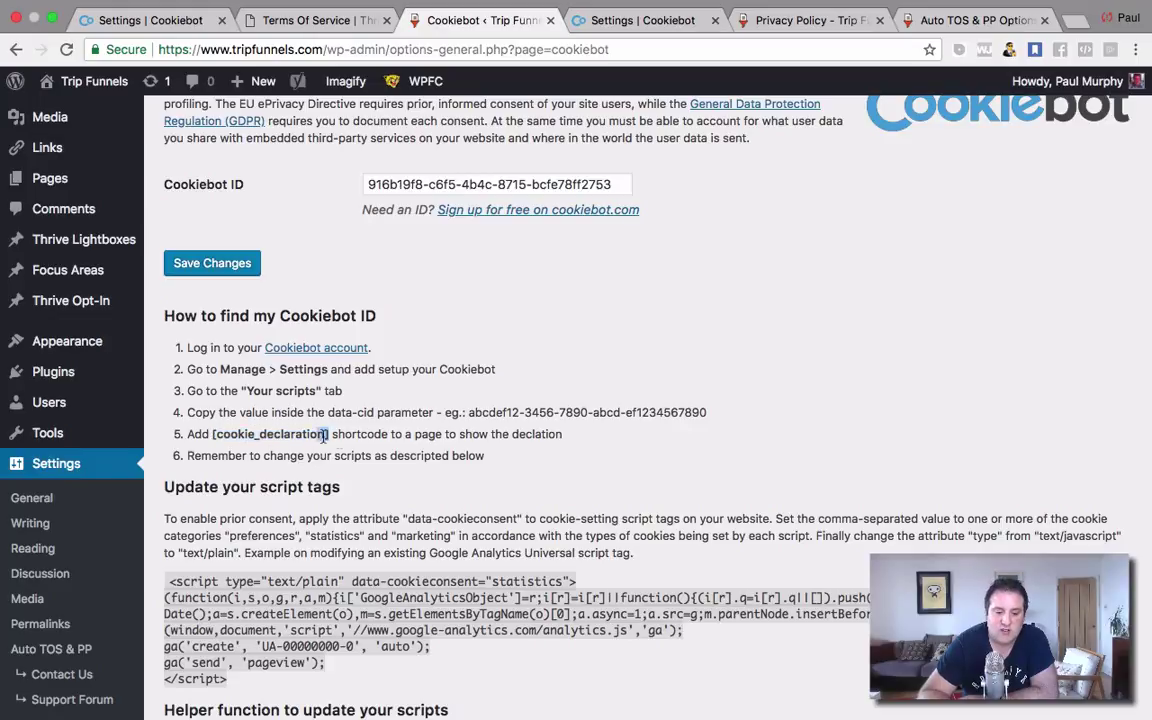
{"action": "left_click_drag", "start_coordinate": [331, 434], "coordinate": [562, 434]}
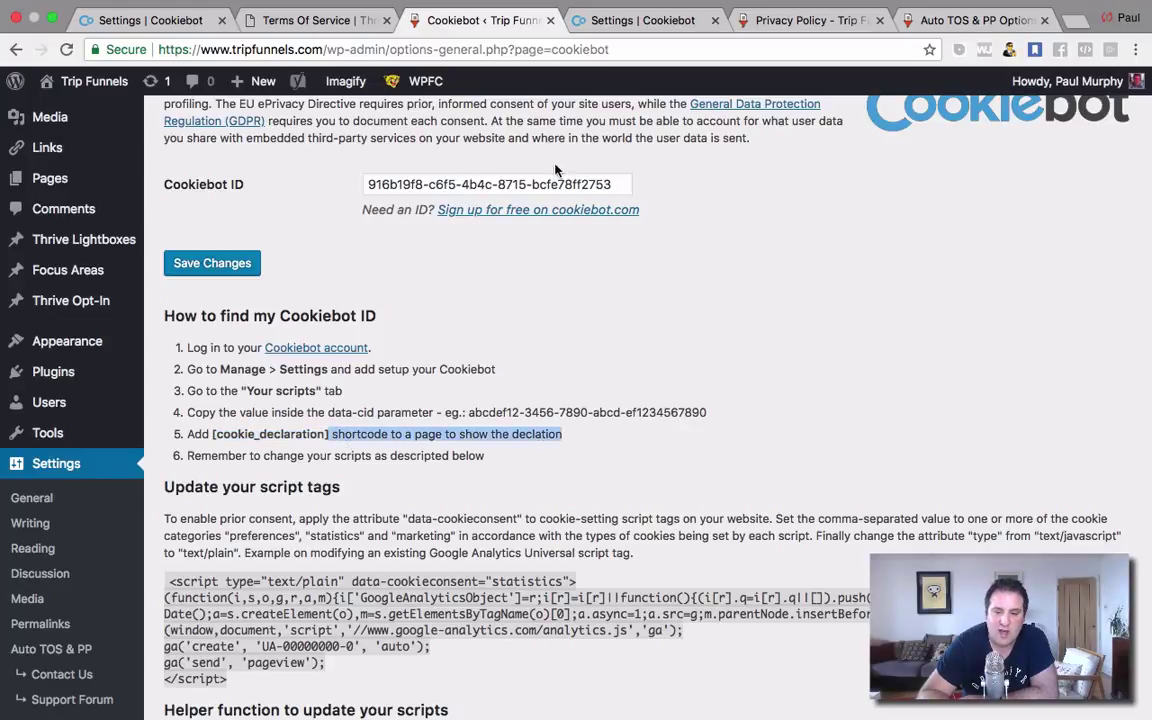
{"action": "left_click", "coordinate": [387, 432]}
Step: Go from the privacy policy page to the WordPress dashboard and close the site's tabs, leaving the Terms Of Service editor without saving
{"action": "left_click", "coordinate": [801, 24]}
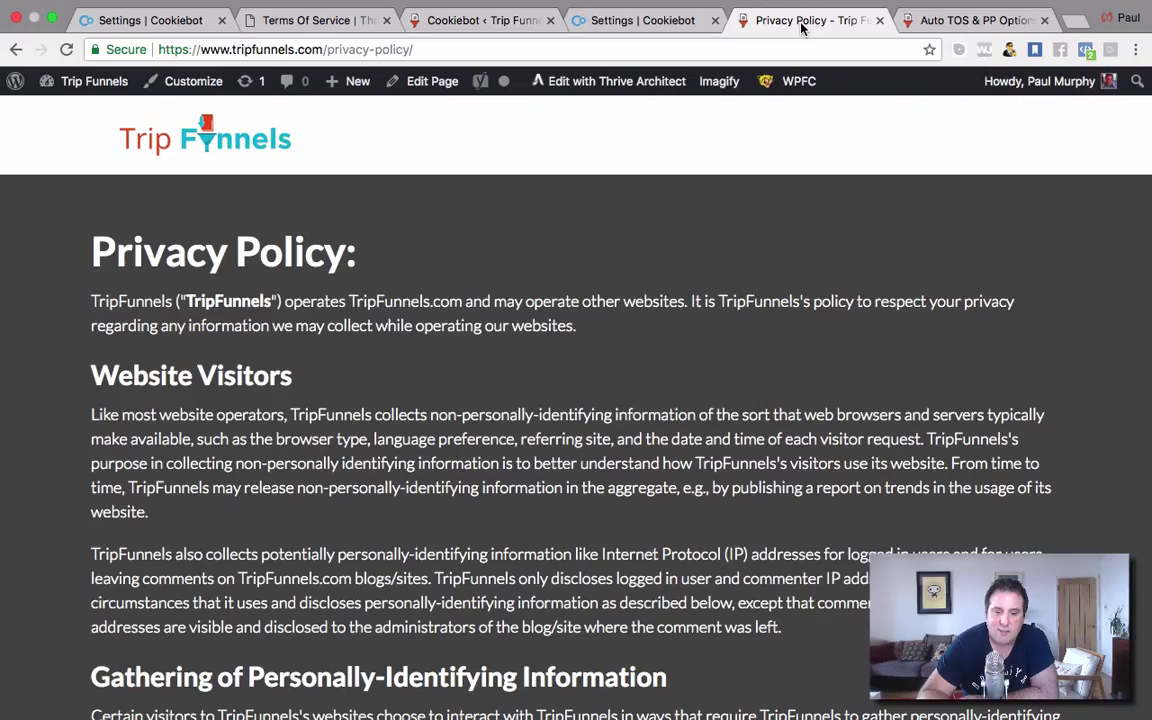
{"action": "mouse_move", "coordinate": [85, 83]}
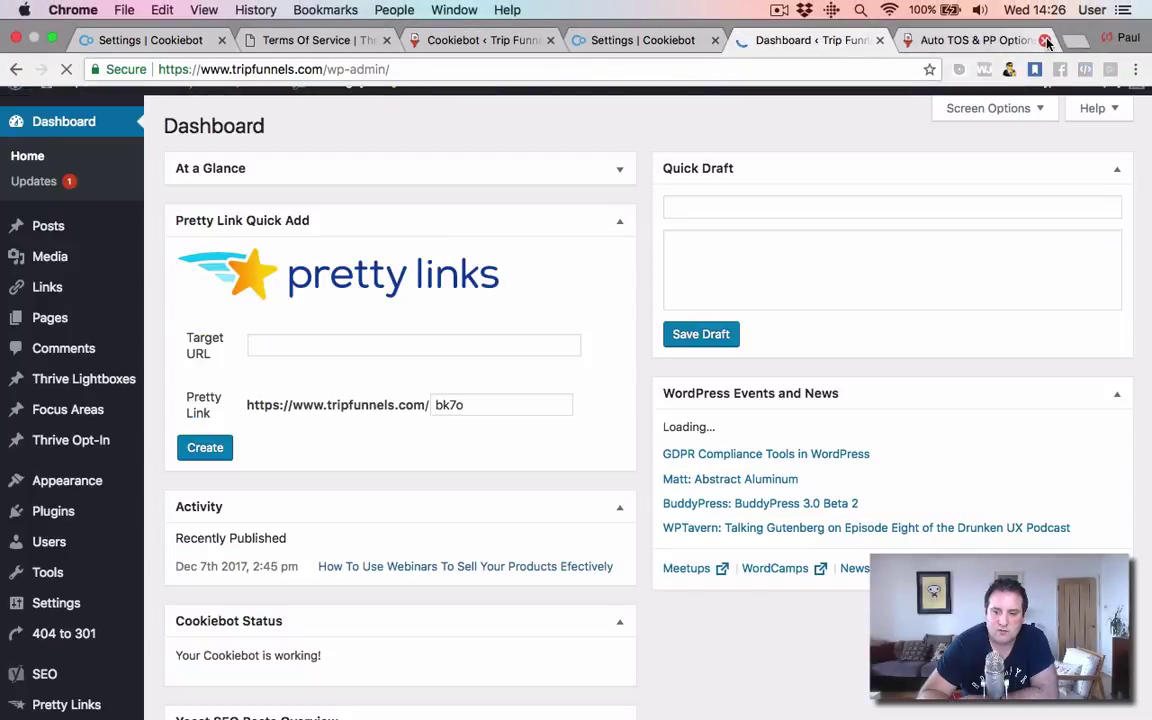
{"action": "left_click", "coordinate": [1045, 40]}
{"action": "left_click", "coordinate": [942, 40]}
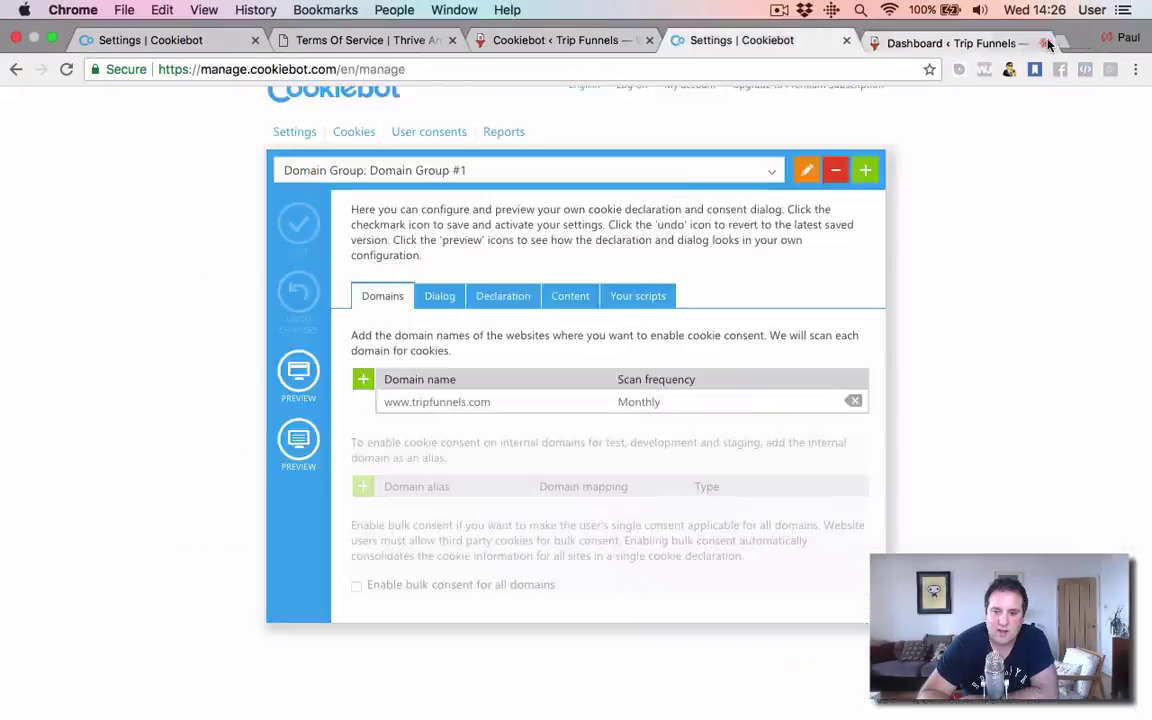
{"action": "left_click", "coordinate": [673, 40]}
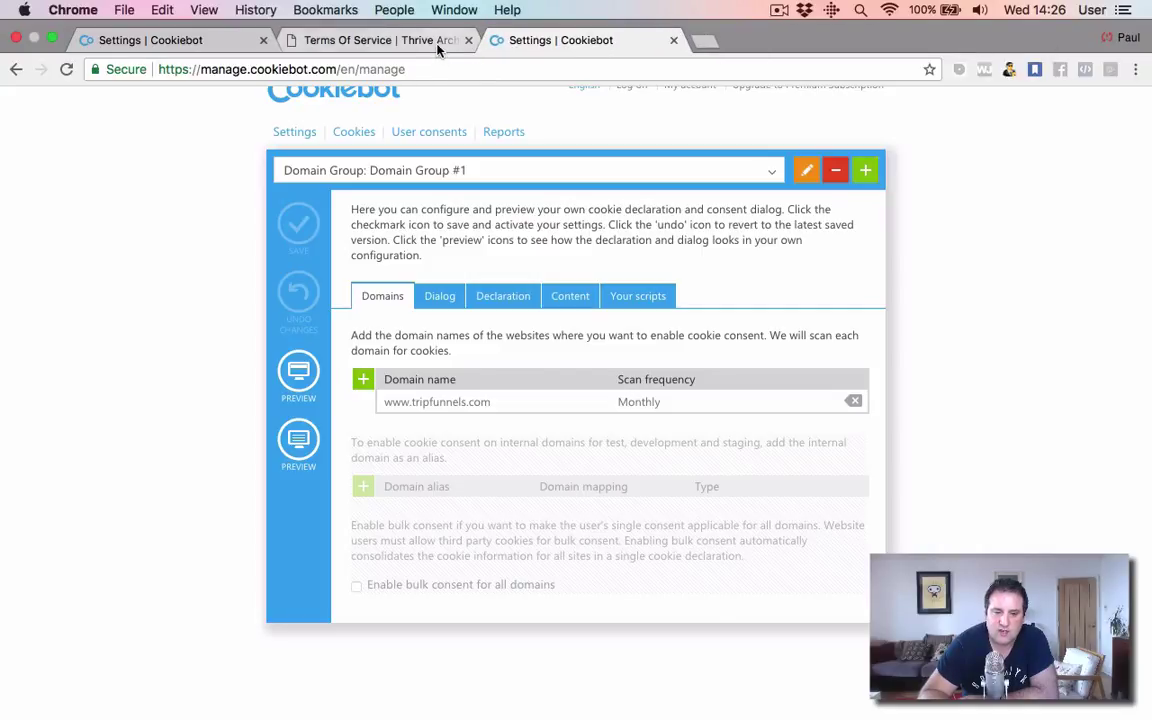
{"action": "left_click", "coordinate": [448, 44]}
{"action": "left_click", "coordinate": [468, 40]}
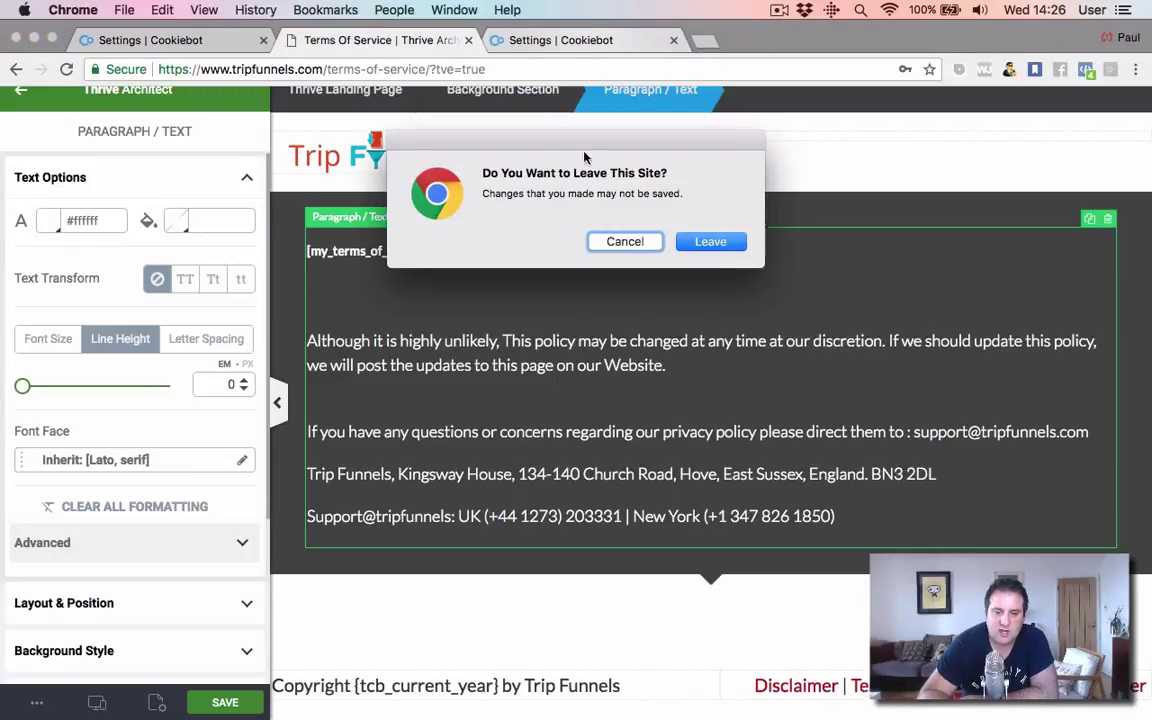
{"action": "left_click", "coordinate": [712, 239]}
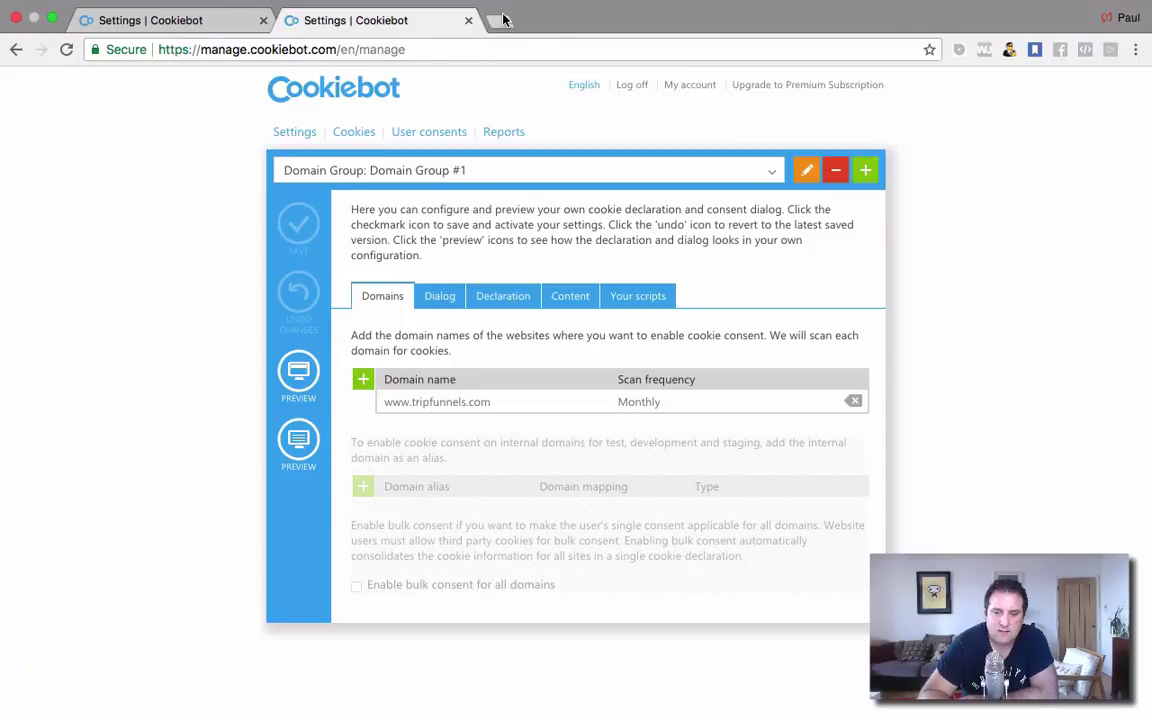
Step: Open the browser history in a new tab and clear the browsing data
{"action": "left_click", "coordinate": [497, 20]}
{"action": "key", "text": "ctrl+h"}
{"action": "key", "text": "ctrl+shift+Delete"}
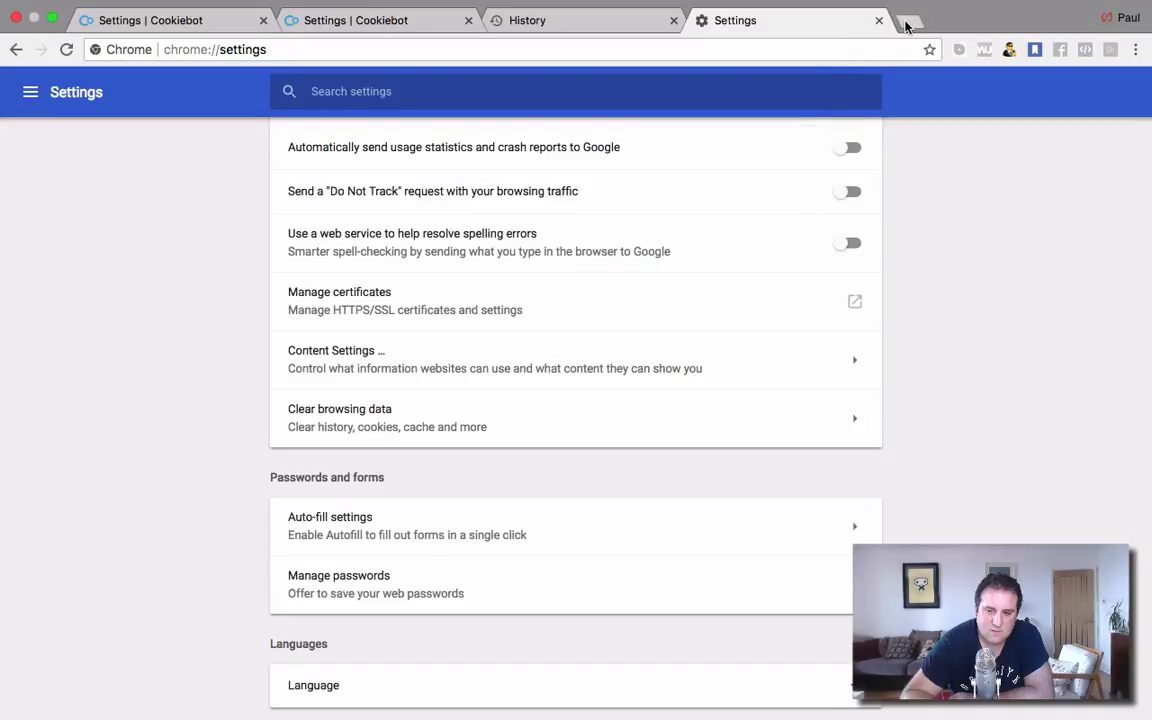
{"action": "left_click", "coordinate": [908, 20]}
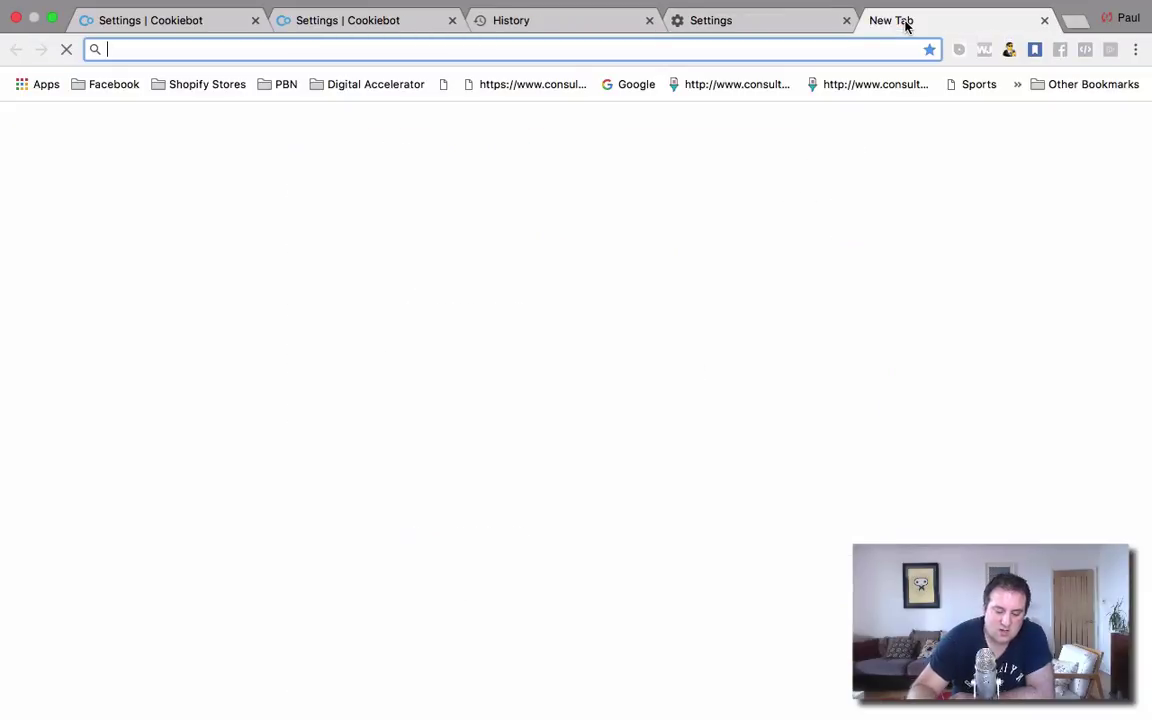
{"action": "type", "text": "tru"}
{"action": "key", "text": "BackSpace"}
{"action": "type", "text": "ipfunnels"}
{"action": "key", "text": "Return"}
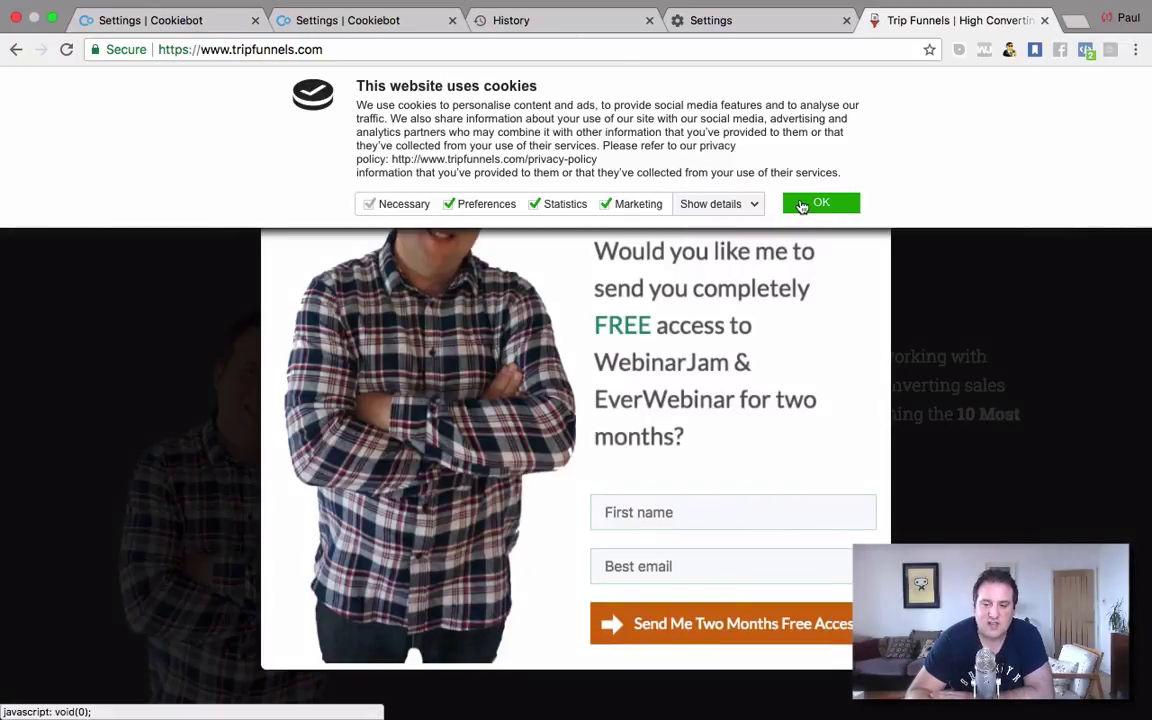
Step: Accept the cookie banner with all categories ticked, close the exit pop-up and look over the home page
{"action": "left_click", "coordinate": [806, 204]}
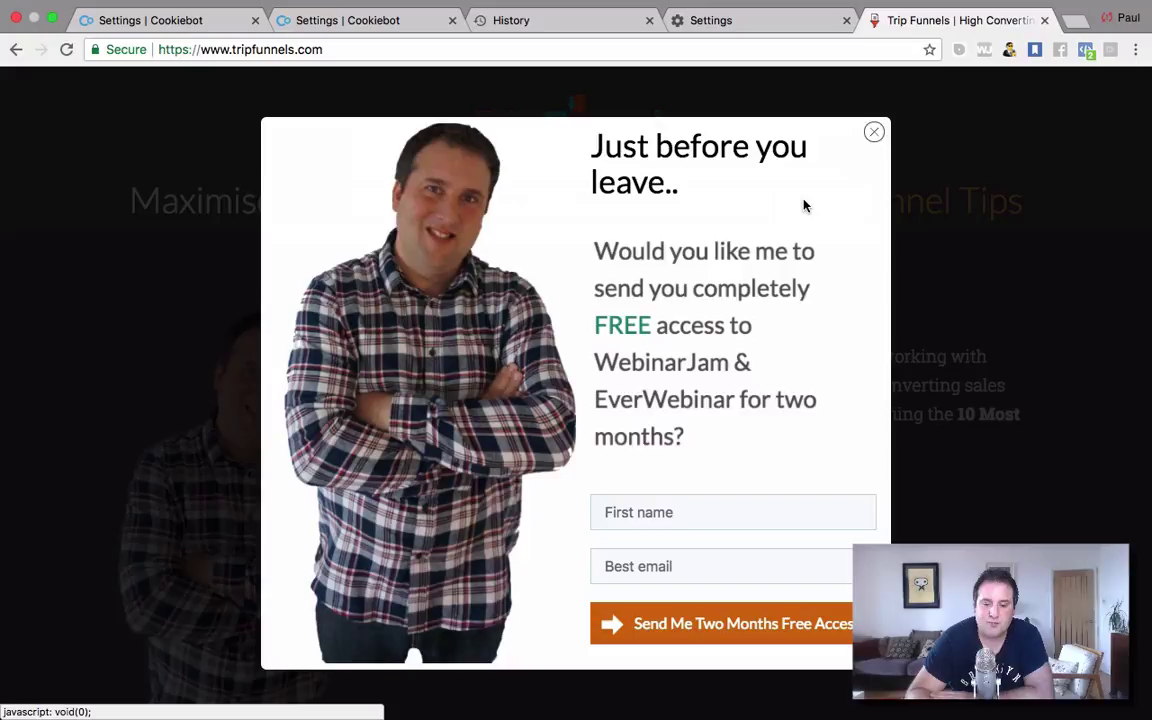
{"action": "left_click", "coordinate": [874, 135]}
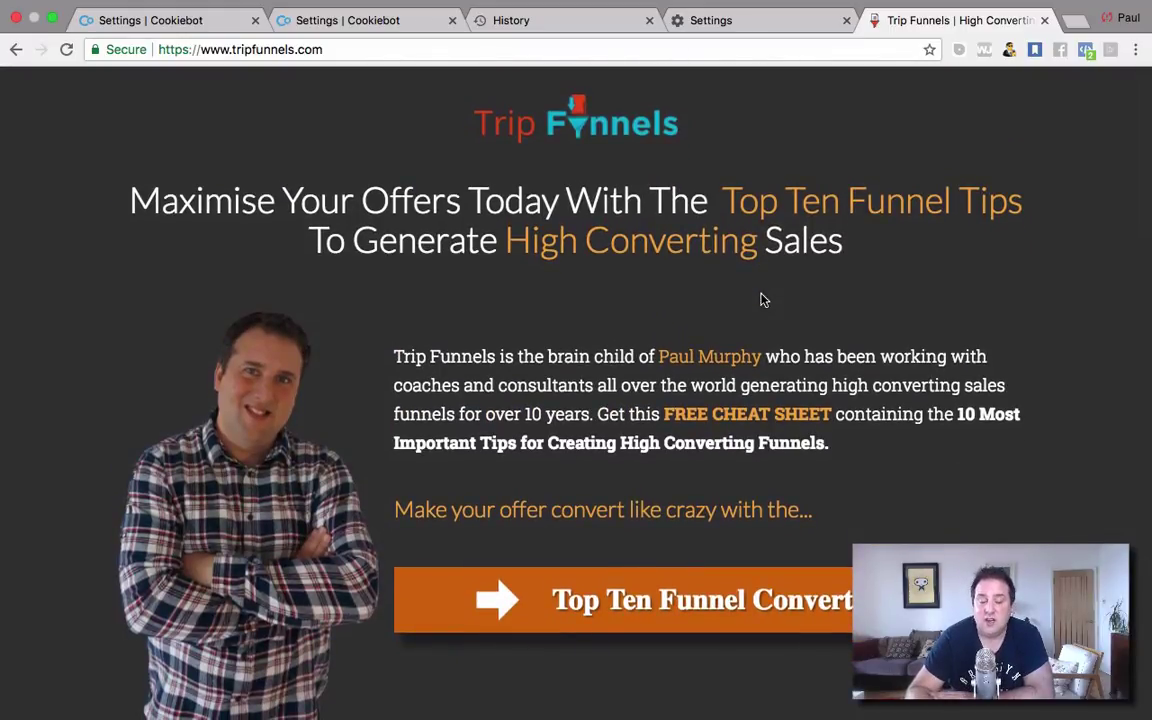
{"action": "scroll", "coordinate": [818, 378], "scroll_direction": "down", "scroll_amount": 3}
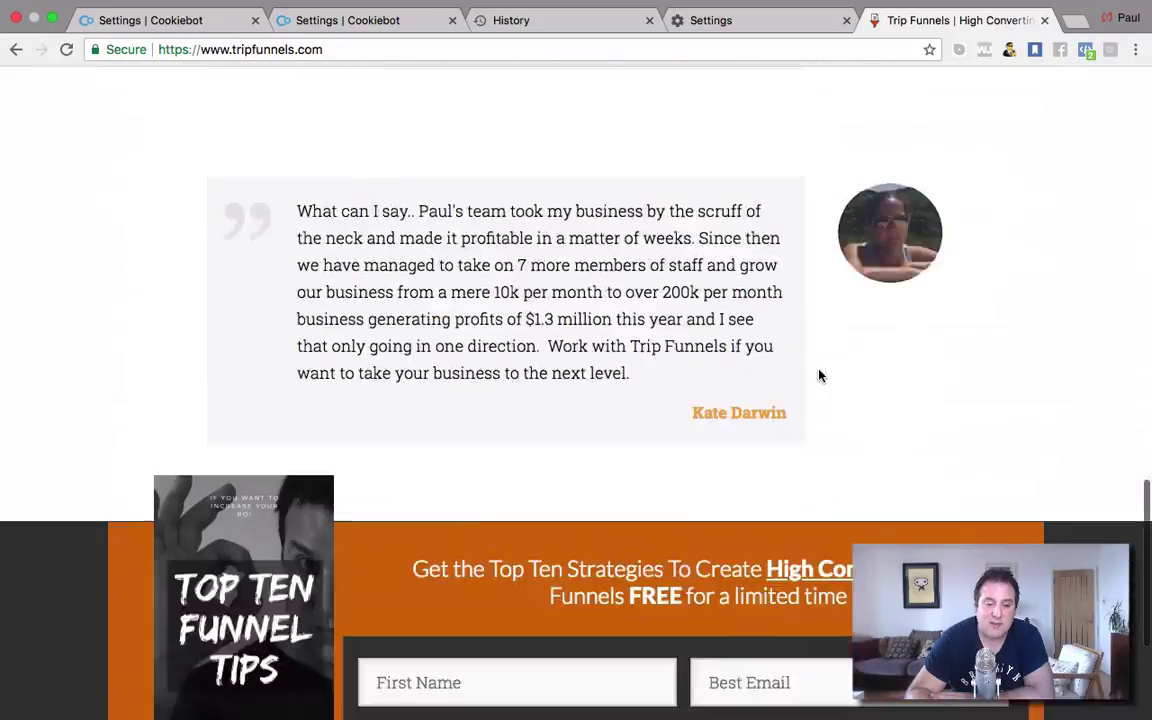
{"action": "scroll", "coordinate": [818, 360], "scroll_direction": "up", "scroll_amount": 3}
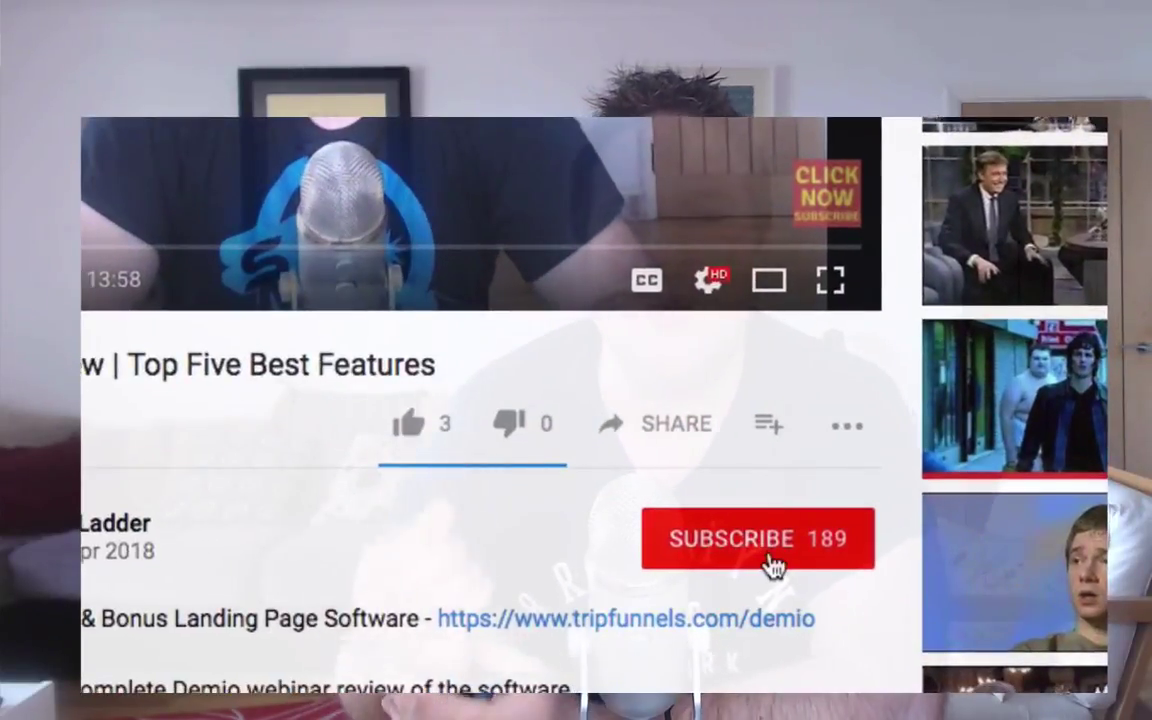
{"action": "left_click", "coordinate": [768, 556]}
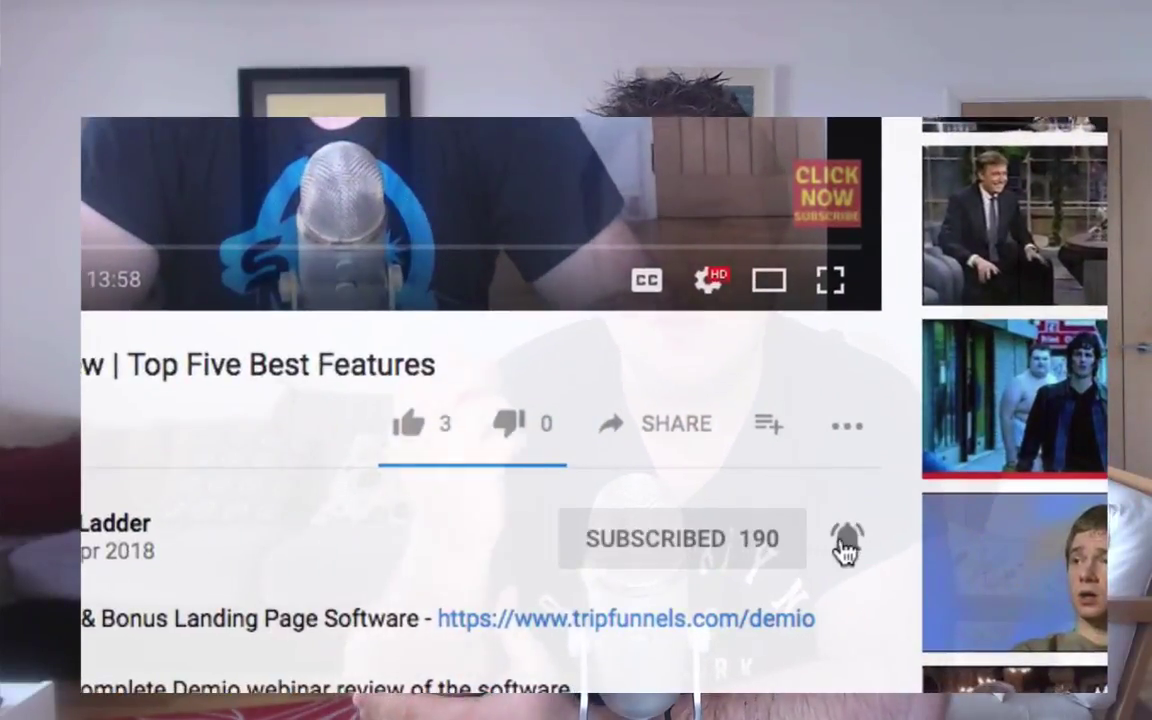
{"action": "scroll", "coordinate": [463, 301], "scroll_direction": "down", "scroll_amount": 1}
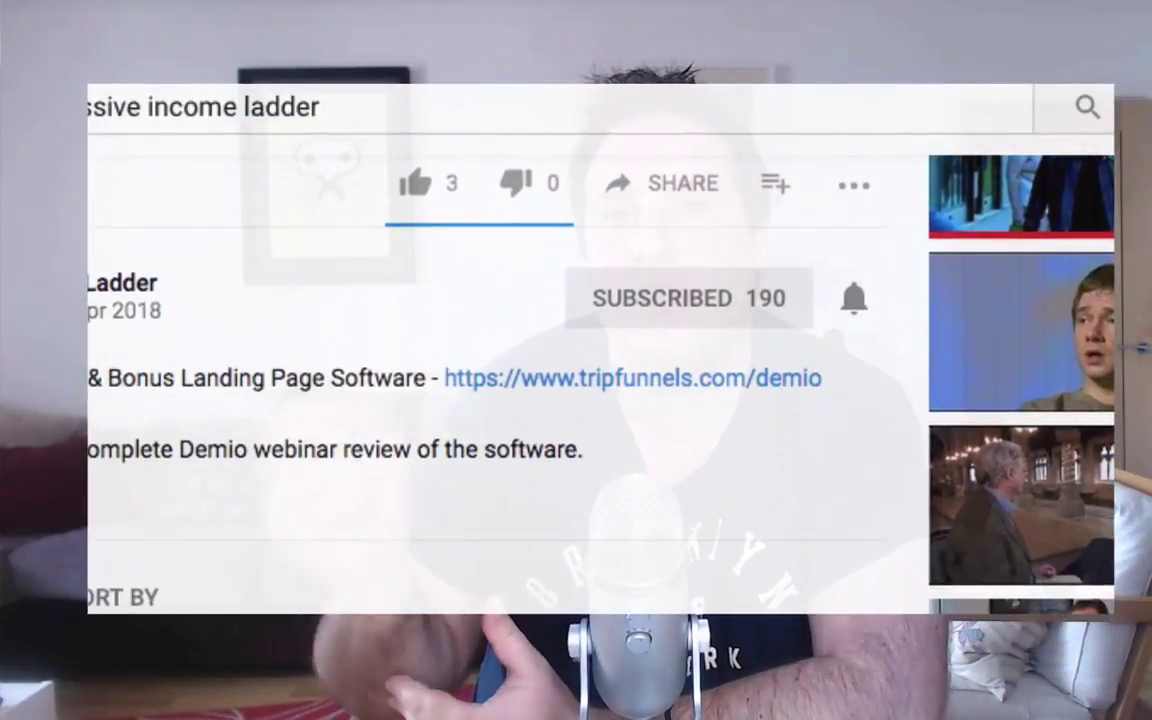
{"action": "left_click", "coordinate": [432, 210]}
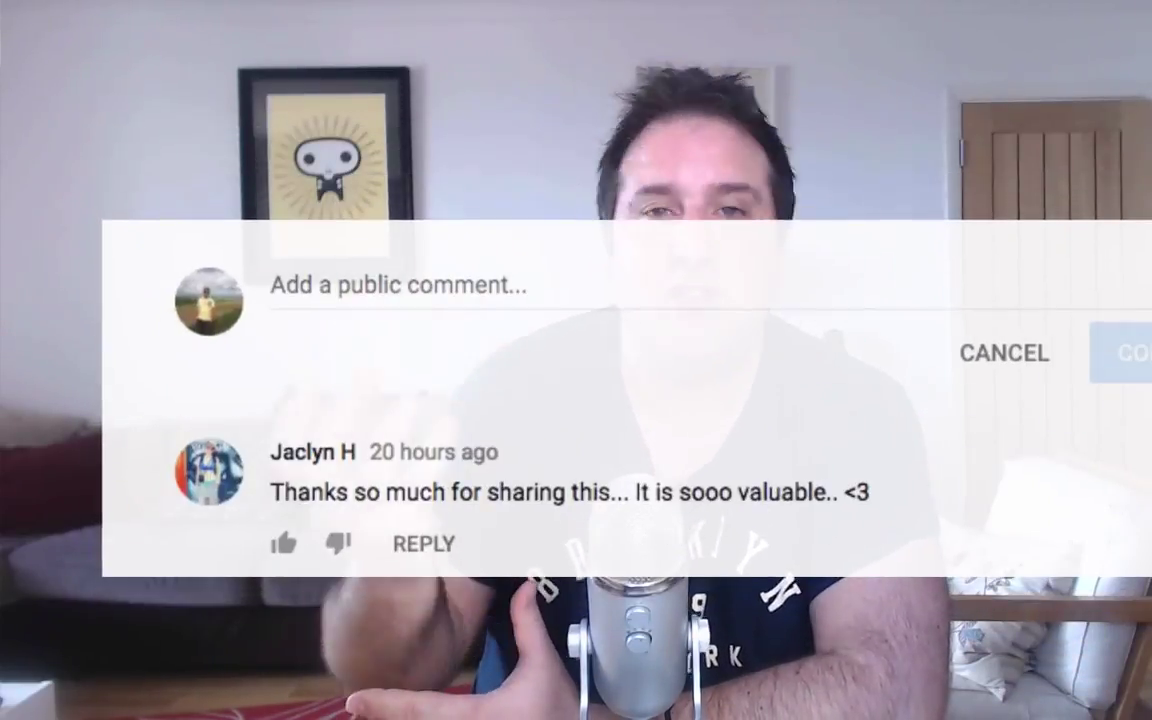